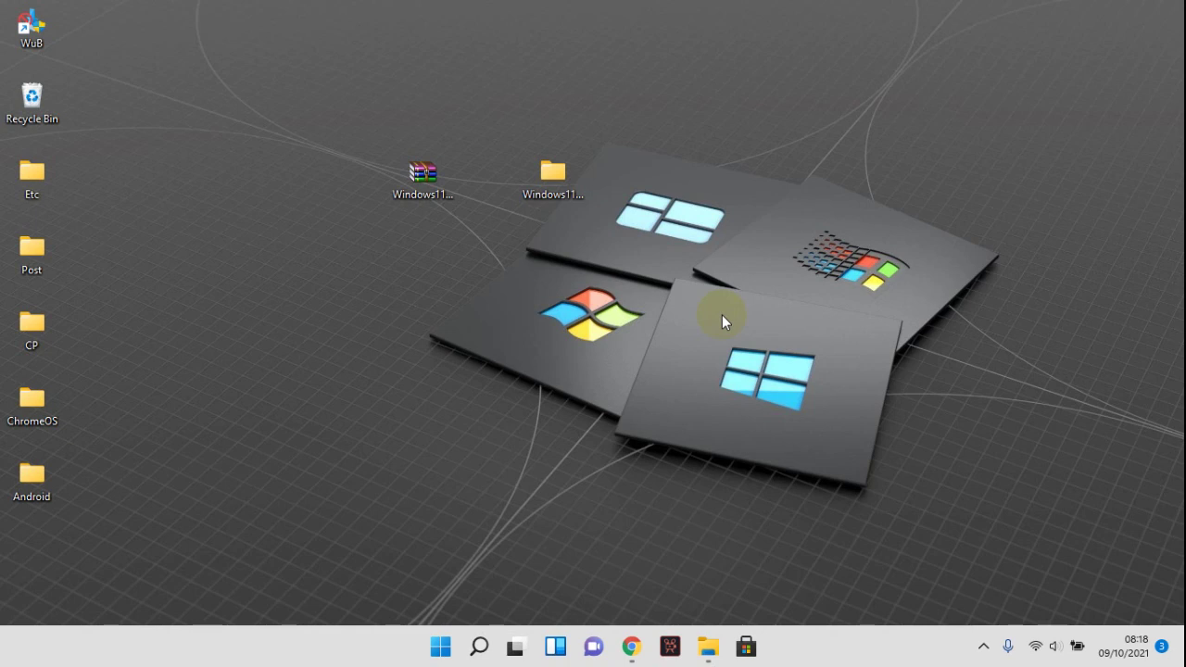
Look at the 7-Zip download page in Chrome and return to the desktop
click(423, 178)
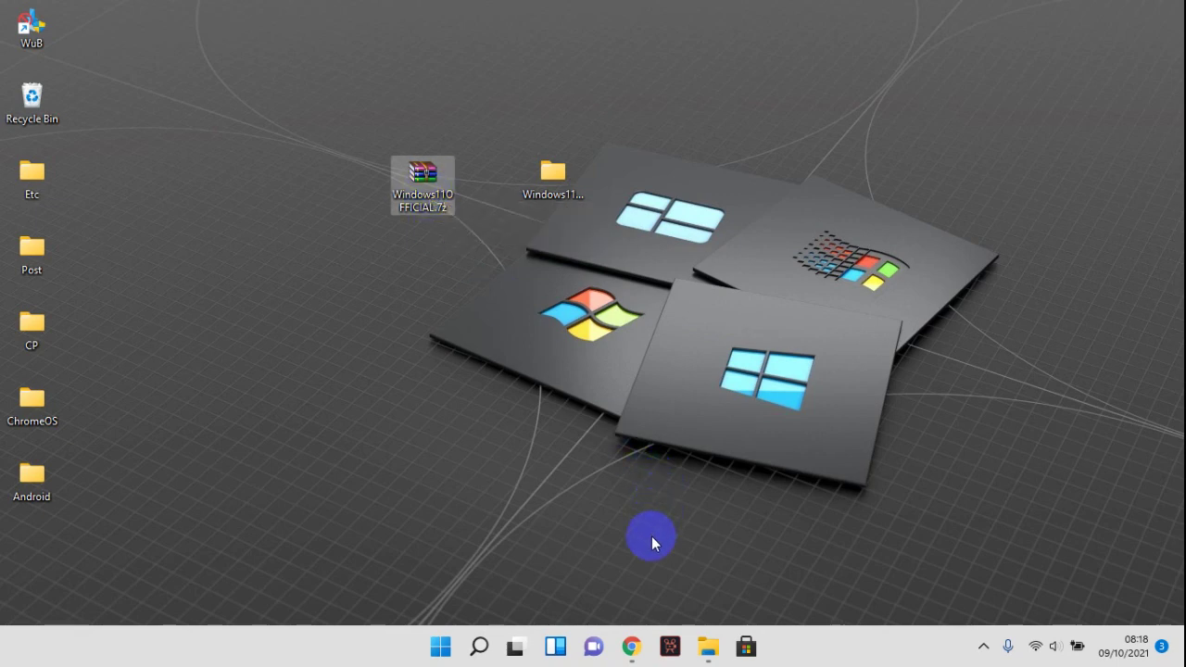
click(632, 646)
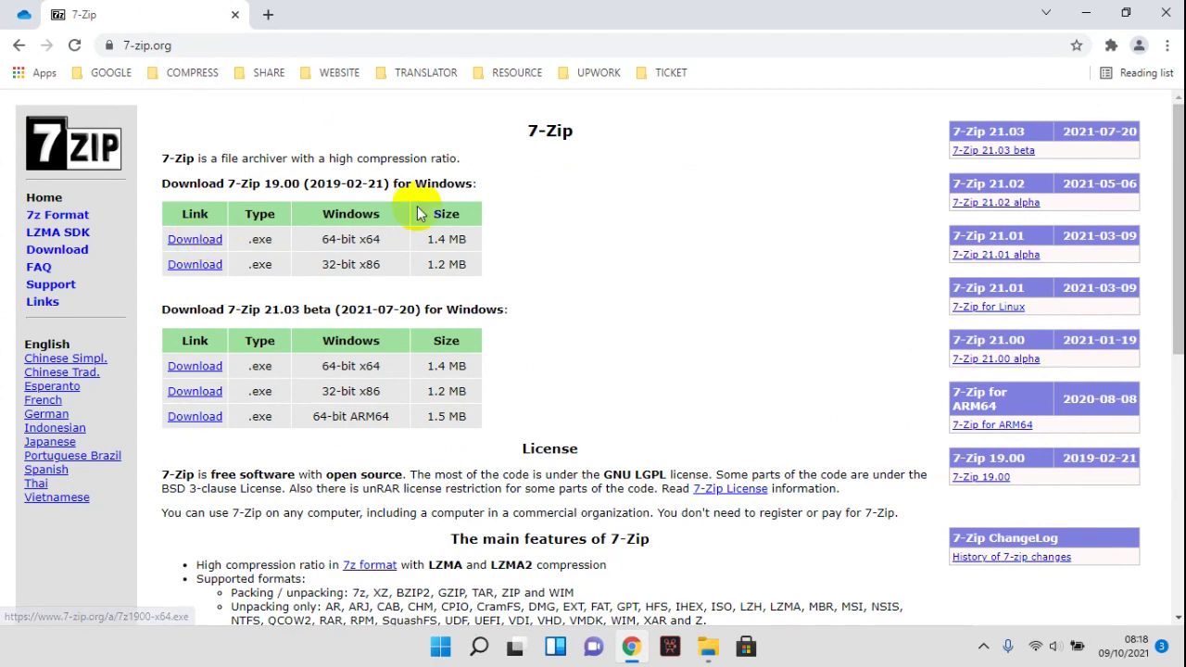
click(1087, 13)
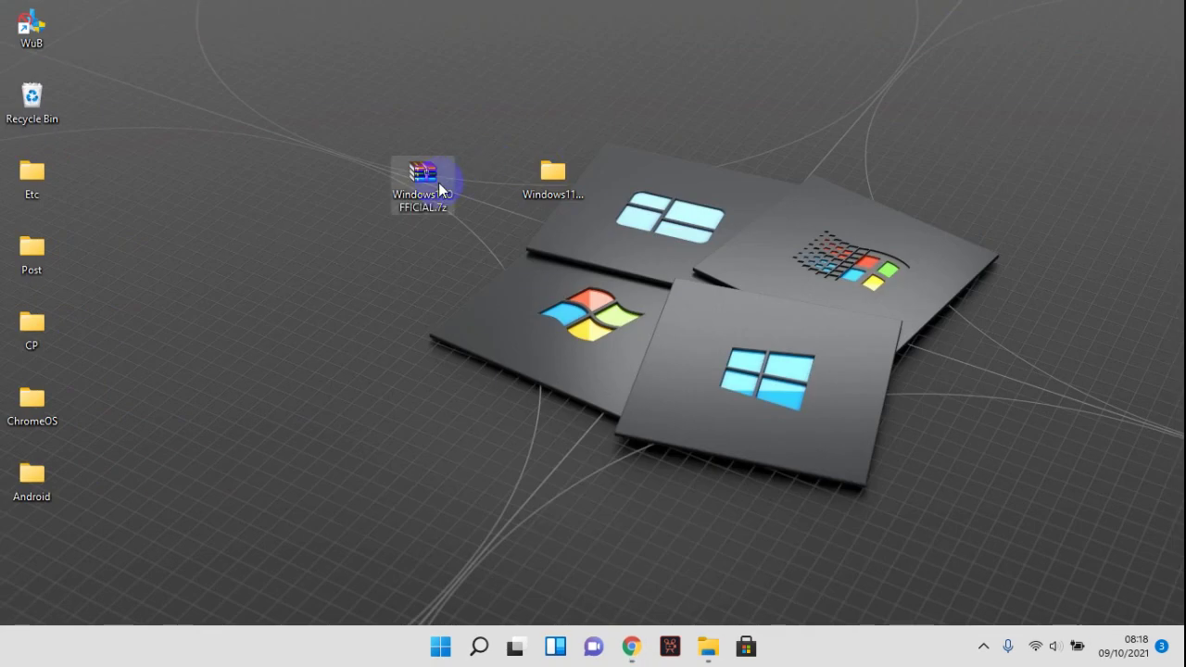
Try to extract the Windows11OFFICIAL.7z archive in place on the desktop using 7-Zip
right_click(439, 183)
click(493, 389)
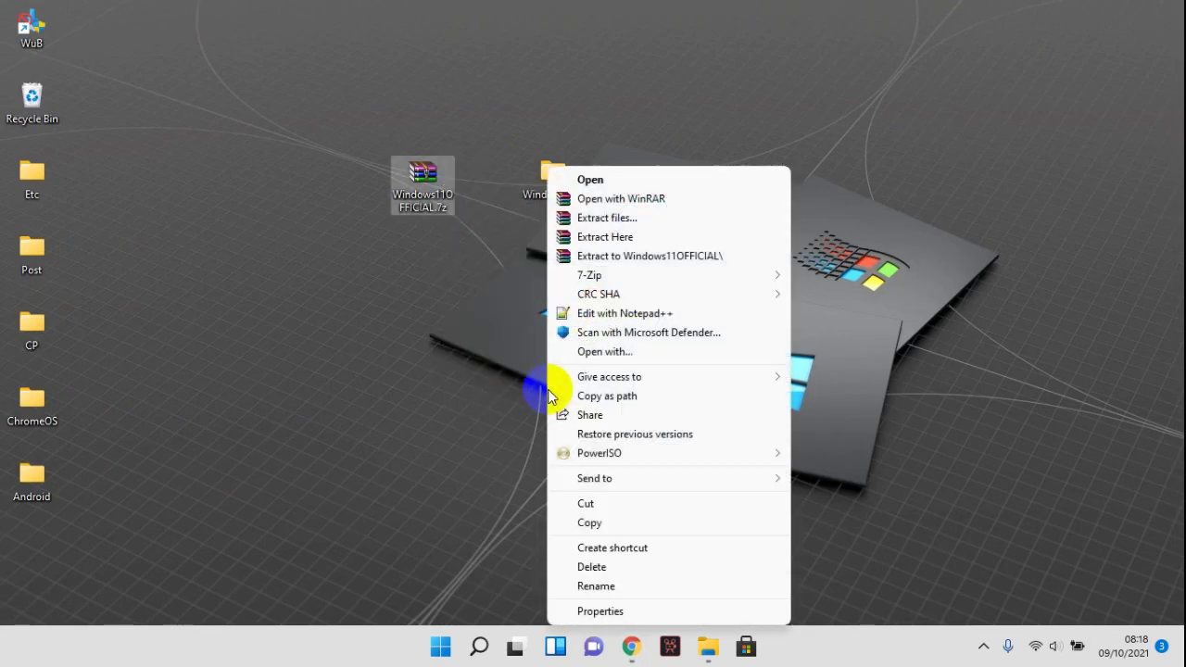
mouse_move(697, 278)
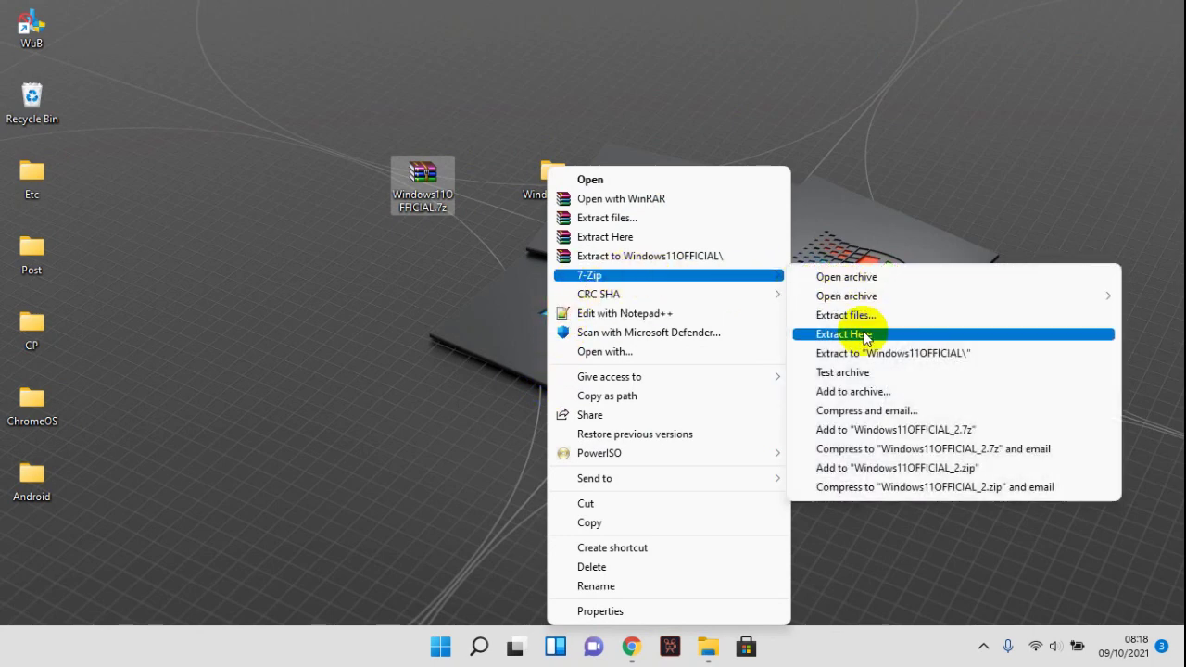
click(881, 336)
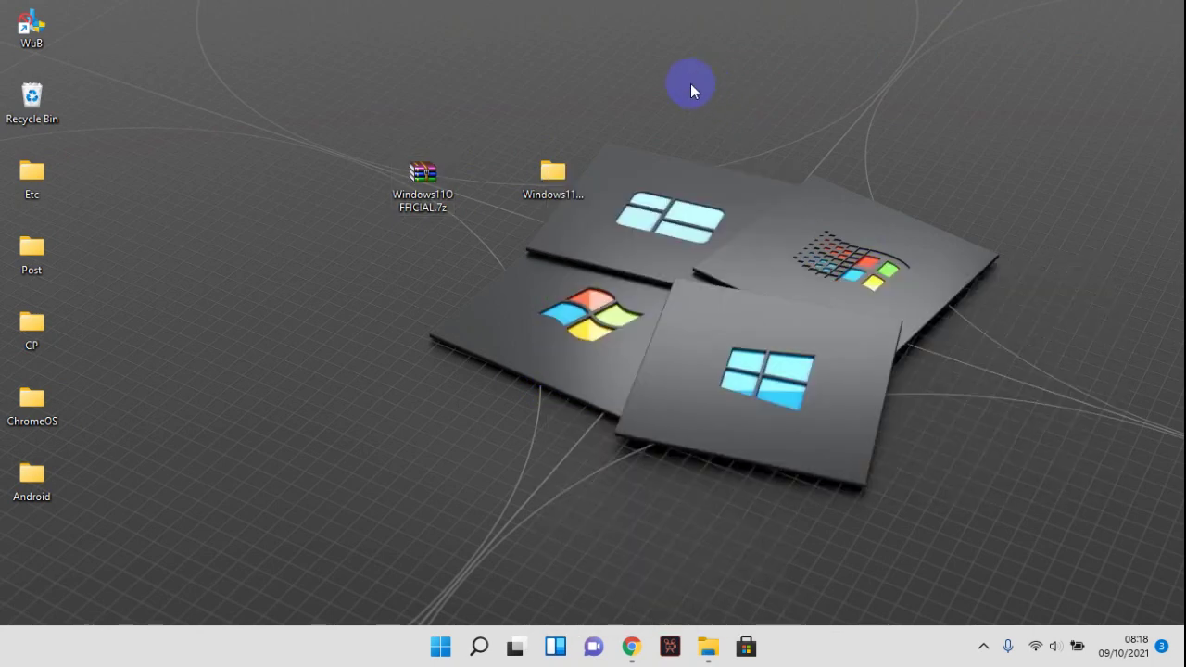
Examine the virtual disk image in the Windows11OFFICIAL desktop folder and close the folder
click(553, 181)
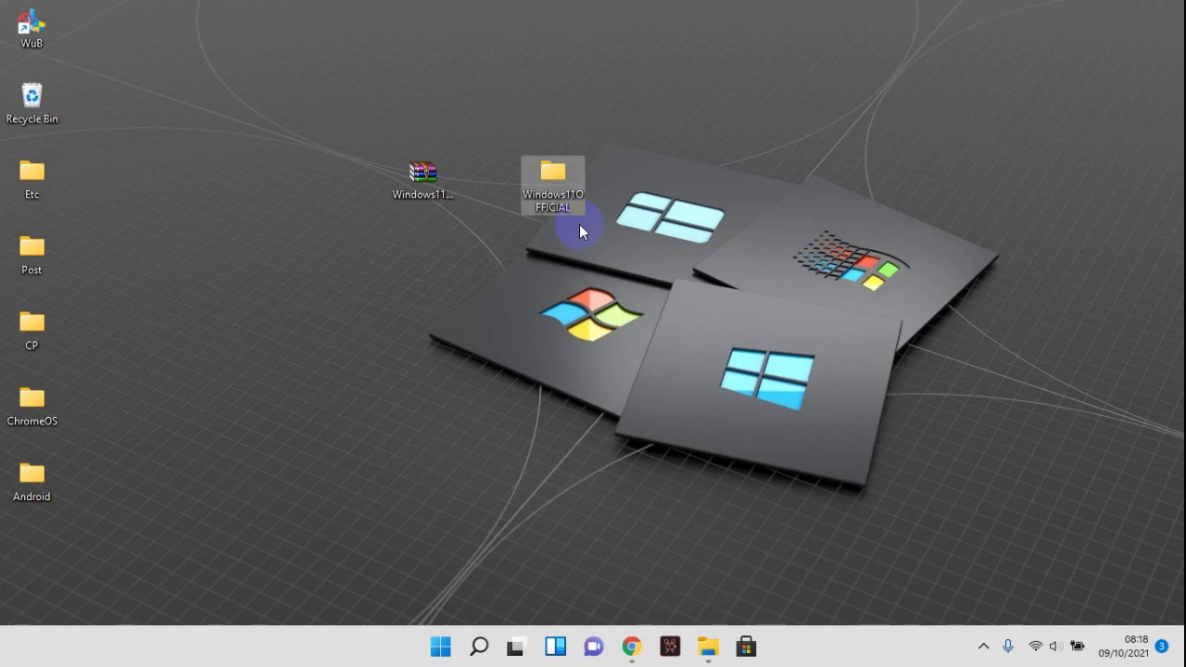
double_click(559, 193)
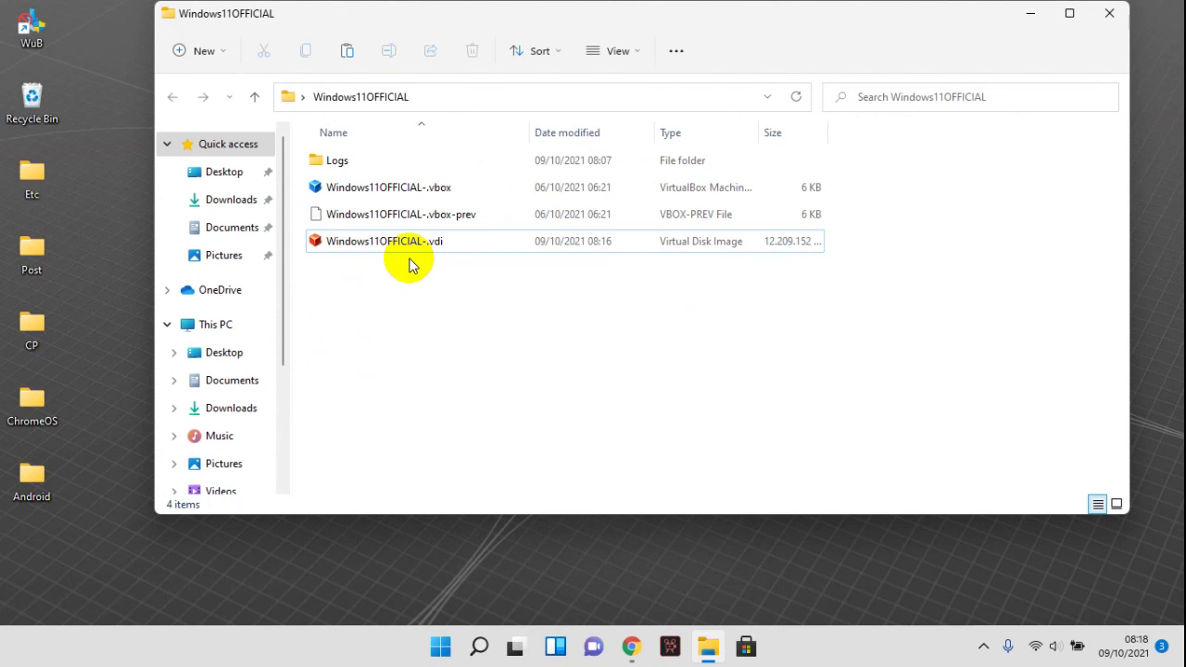
click(376, 250)
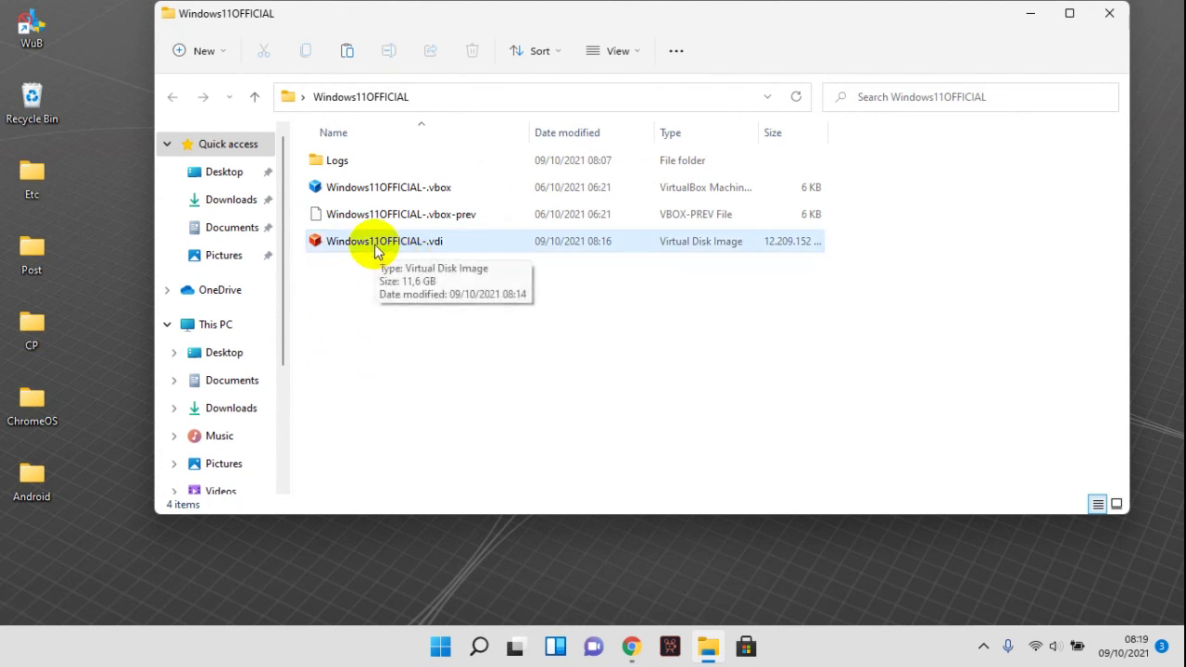
click(1108, 13)
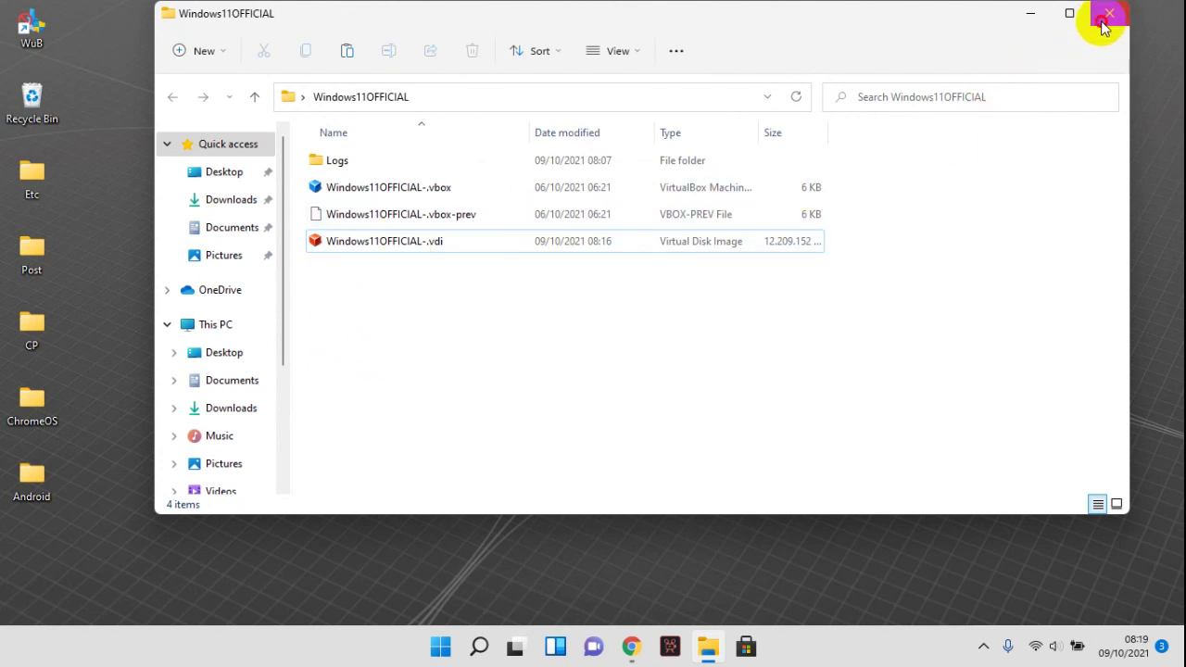
Launch Oracle VM VirtualBox and begin creating a new virtual machine named Windows11
click(442, 646)
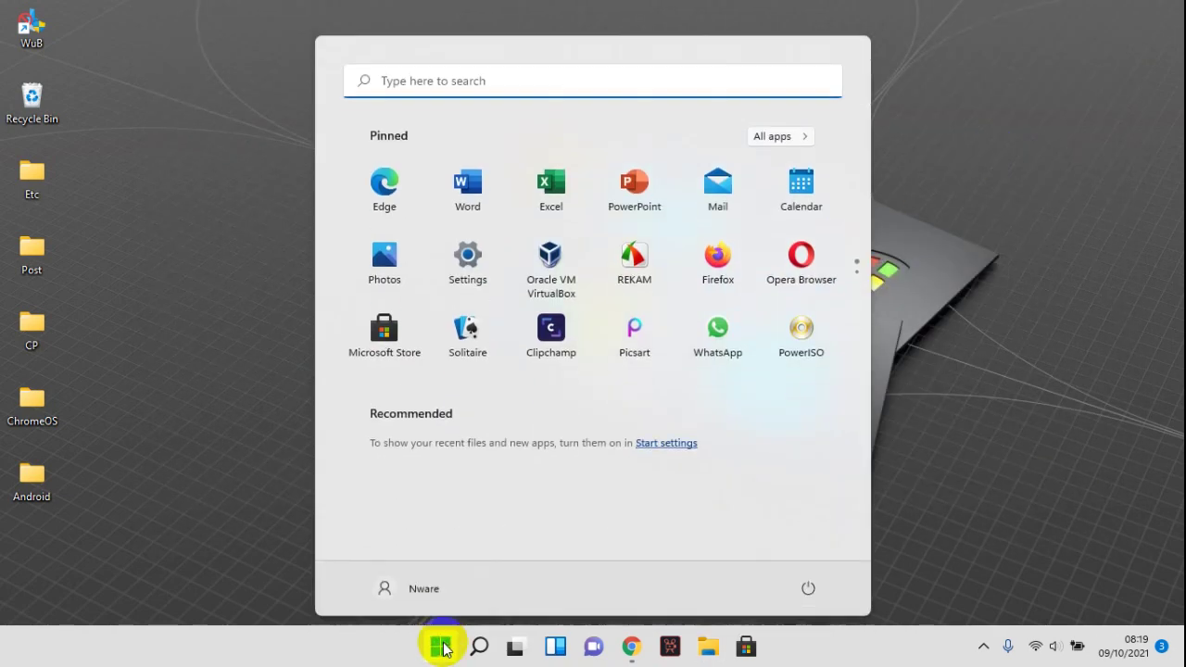
click(536, 260)
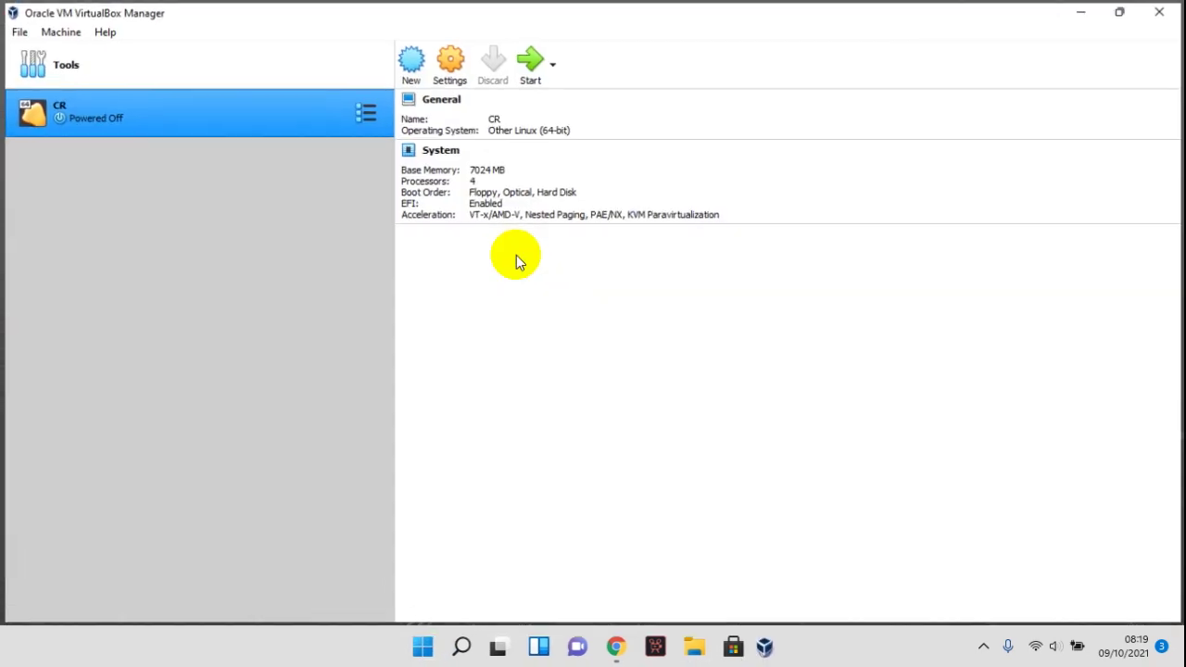
click(411, 58)
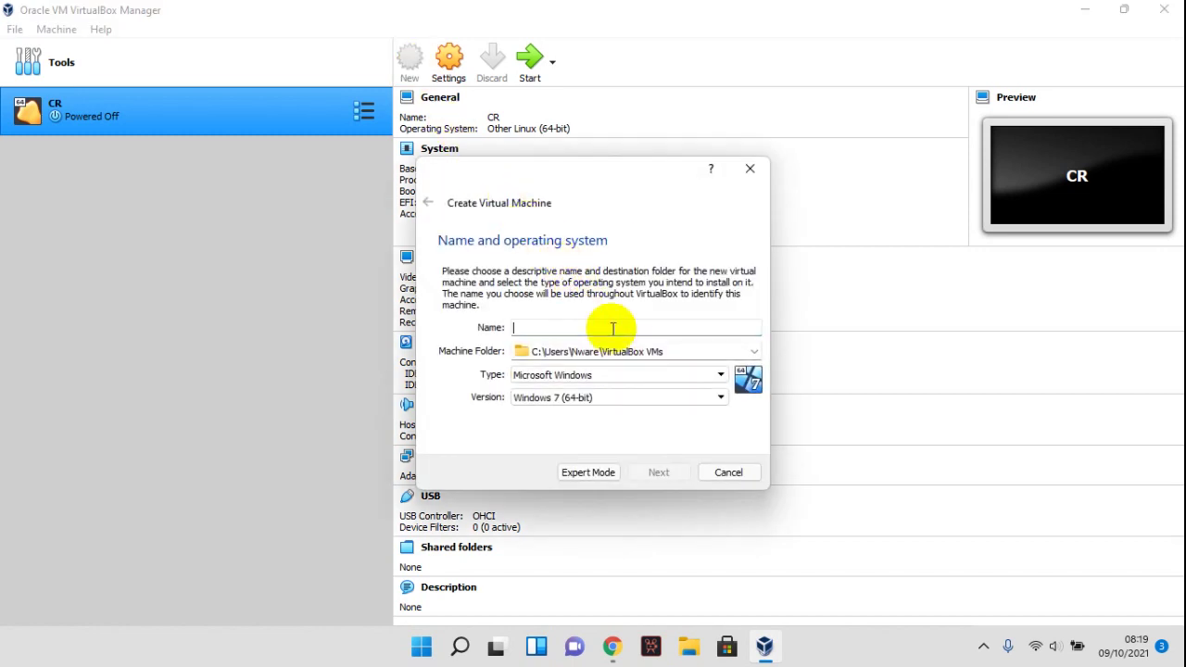
text(Windows1)
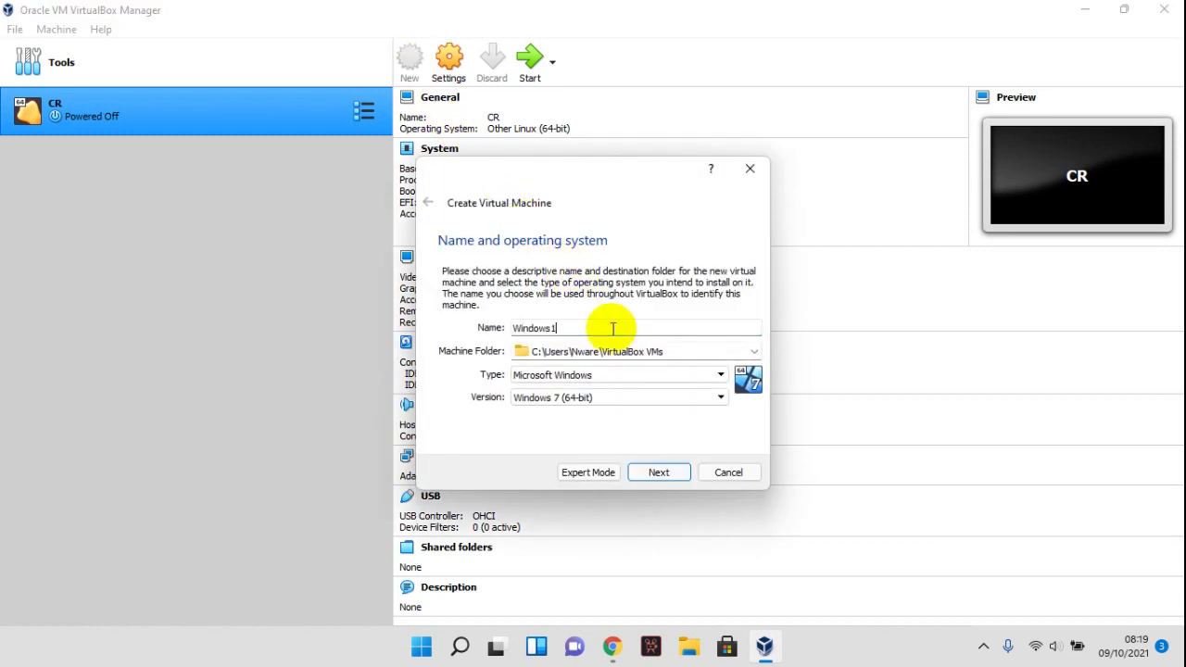
text(1)
key(ctrl+a)
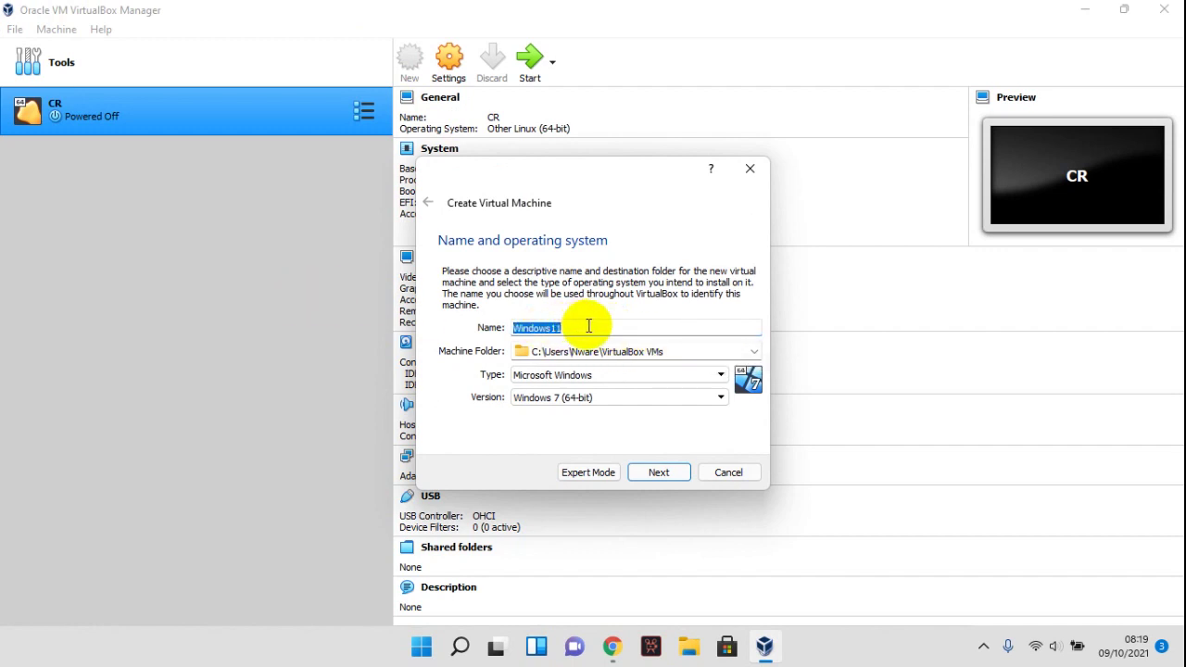
Set the new machine's operating system to Microsoft Windows, Windows 10 (64-bit), and its memory size to about 7785 MB
click(625, 382)
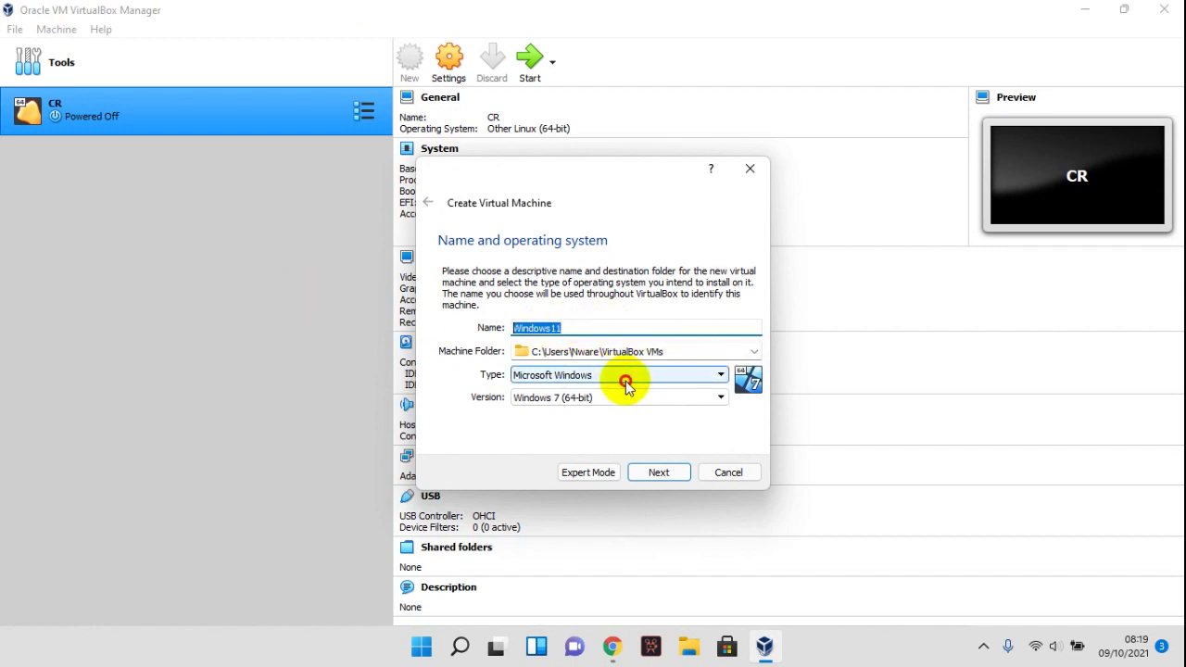
click(626, 381)
click(626, 395)
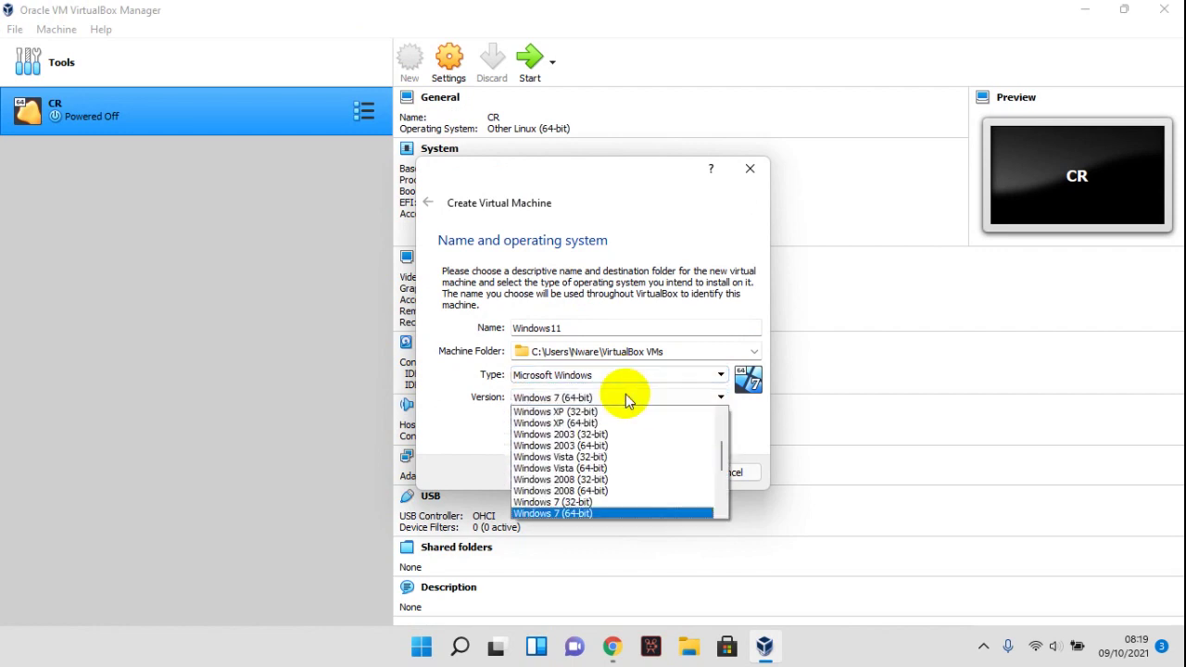
drag(724, 456, 726, 479)
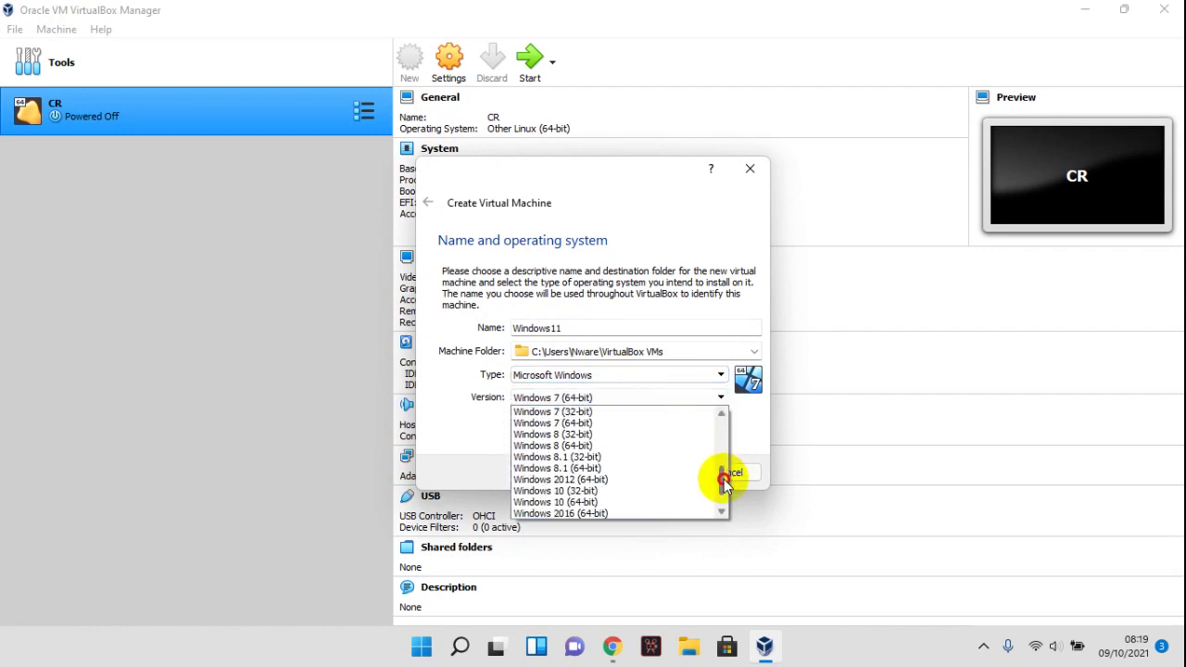
click(651, 502)
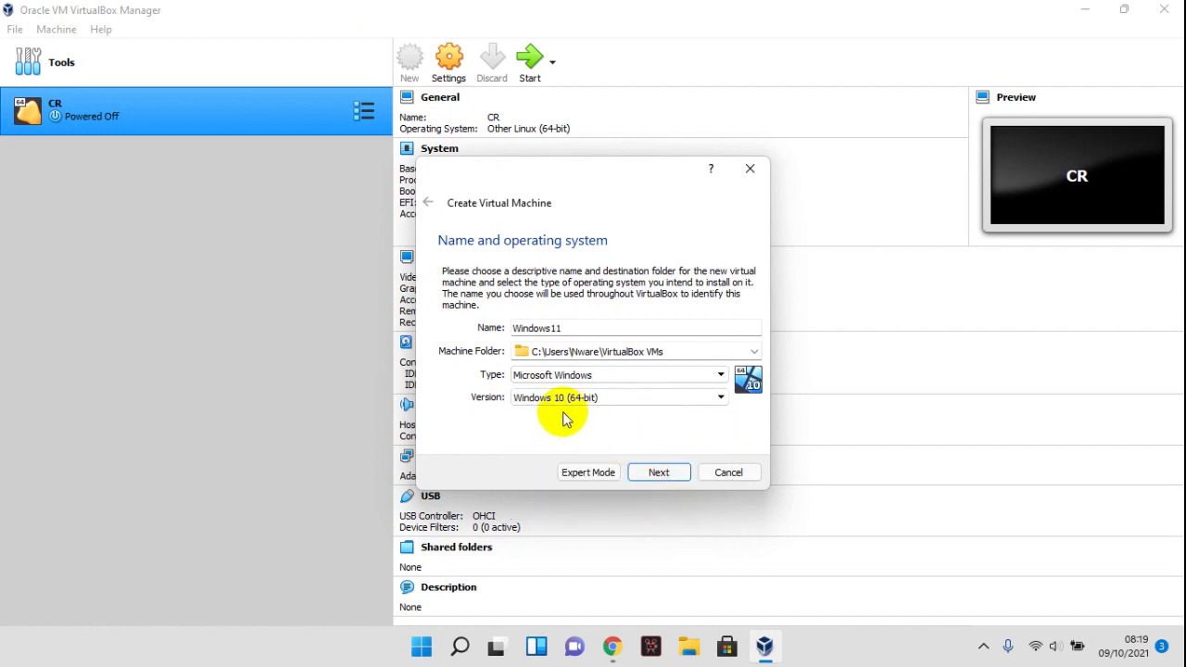
click(658, 474)
drag(477, 328, 557, 358)
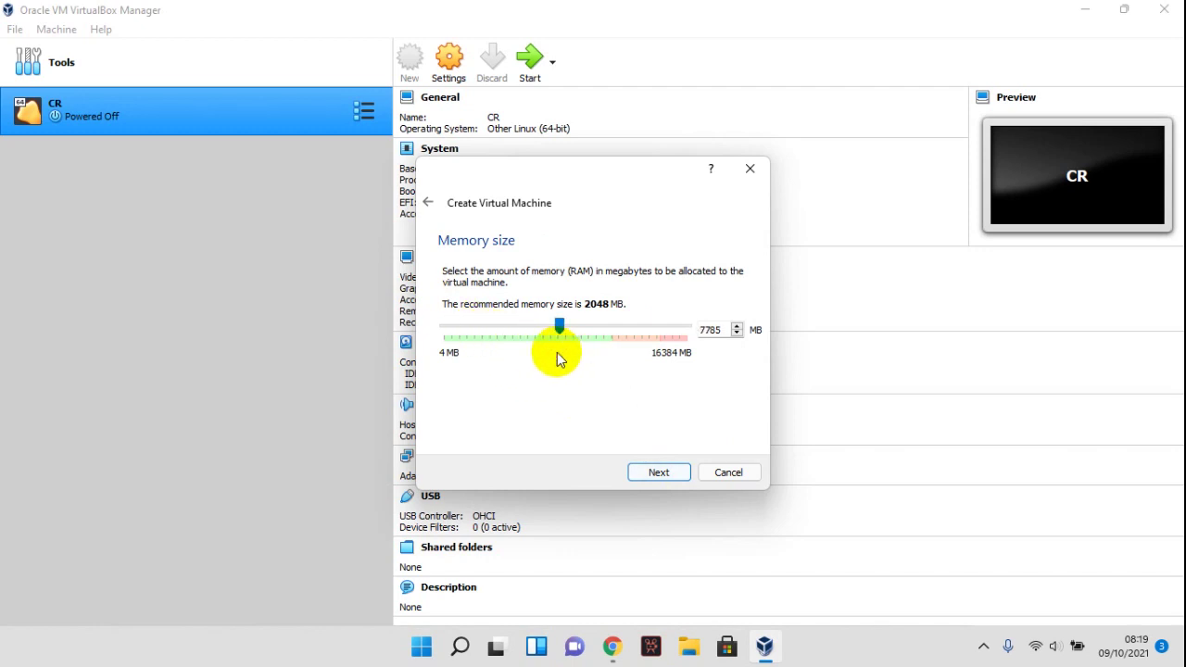
click(657, 472)
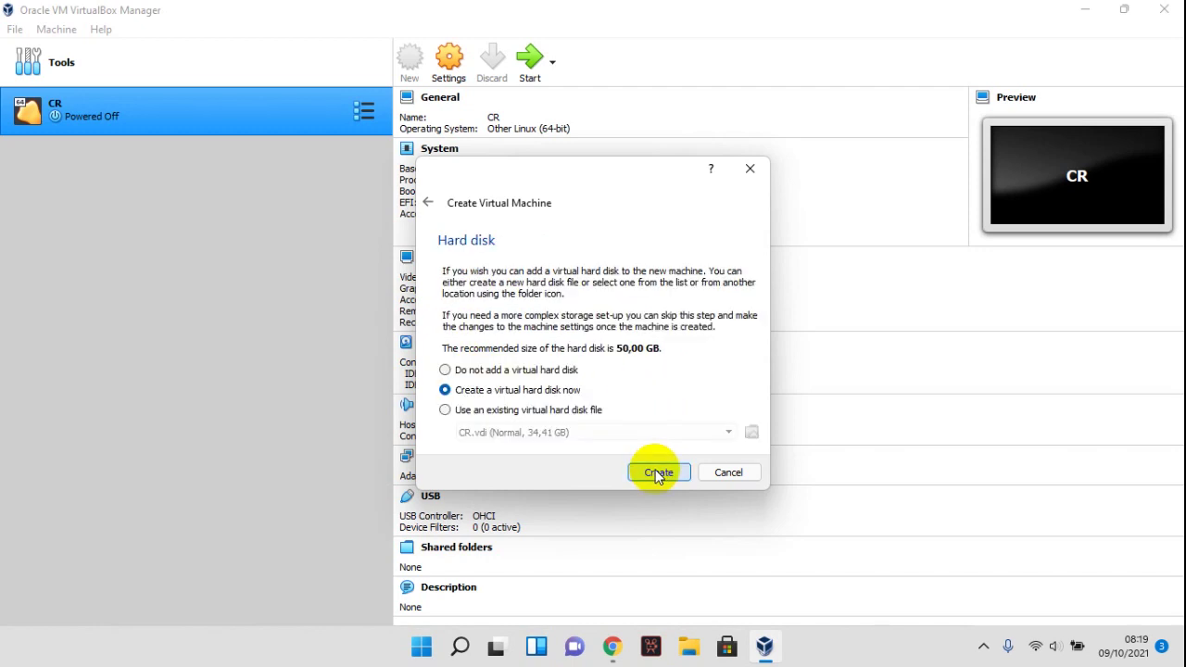
Create the virtual machine with the existing hard disk Windows11OFFICIAL-.vdi from the Windows11OFFICIAL folder on the desktop
click(564, 419)
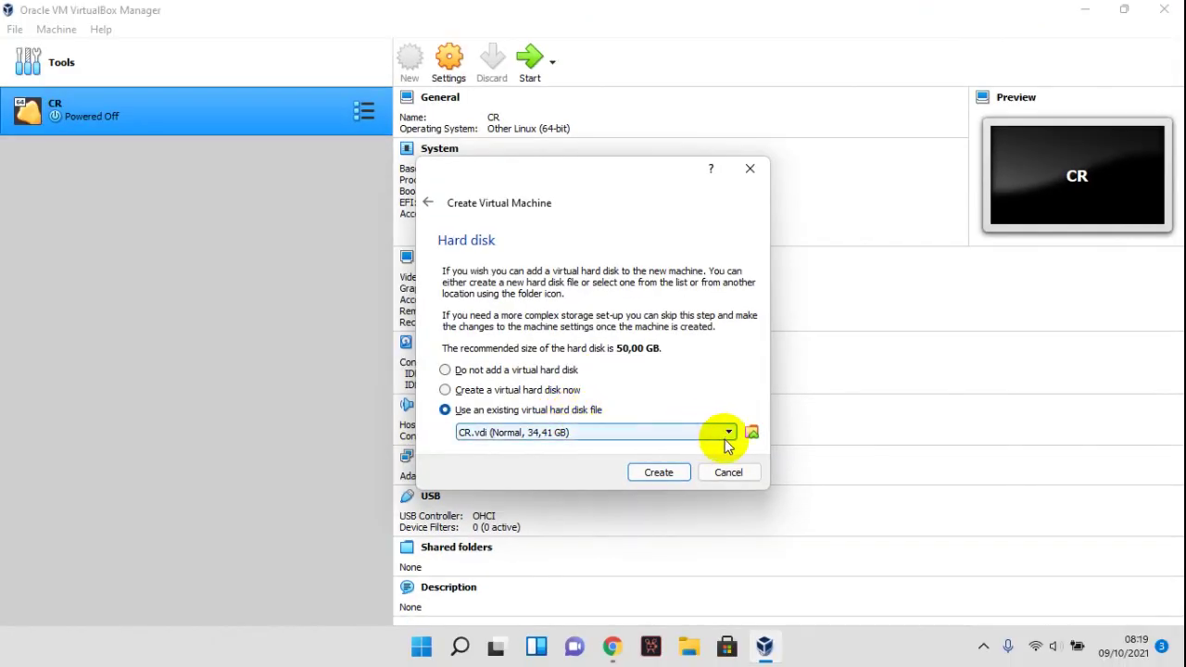
click(1162, 396)
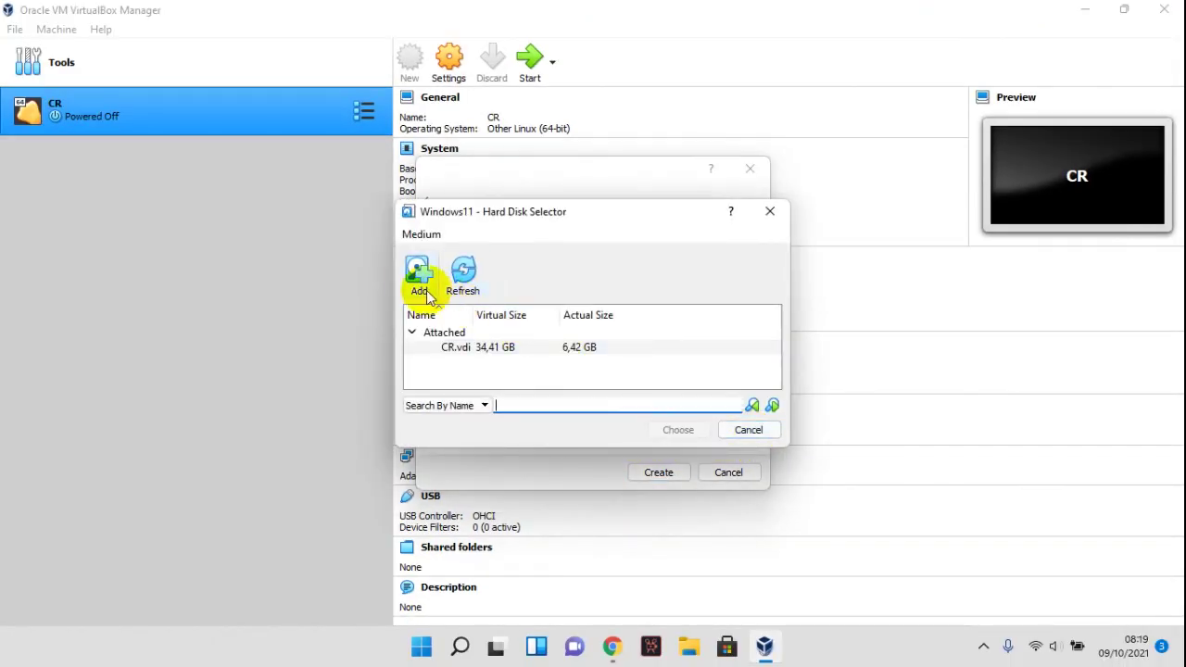
click(416, 276)
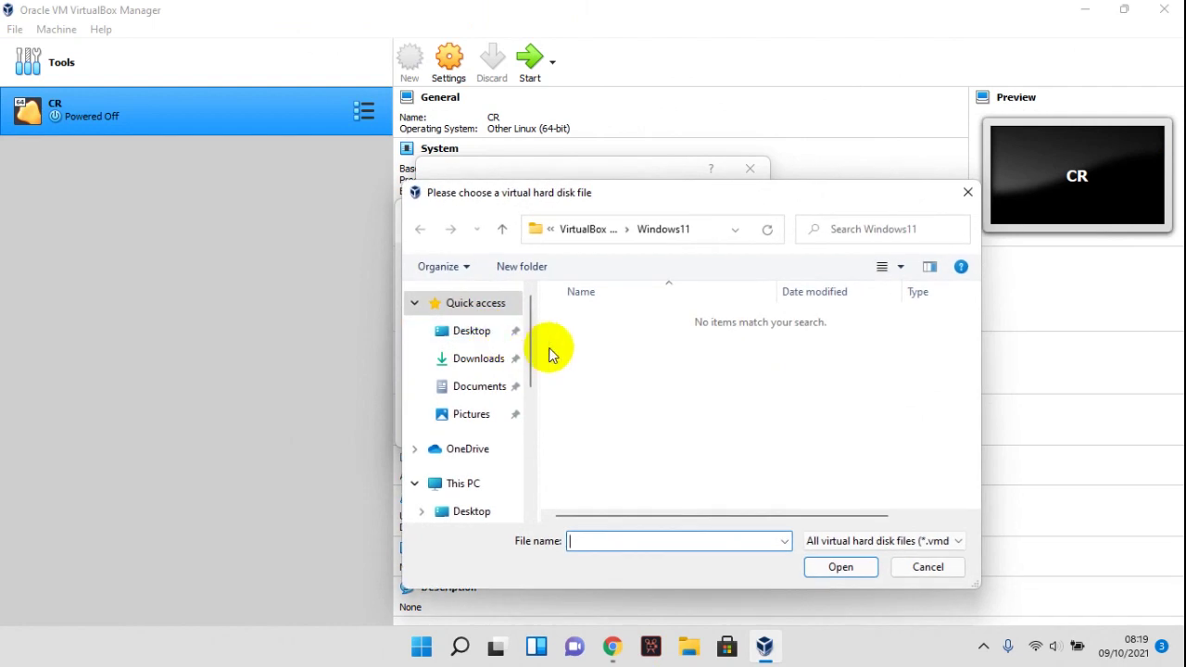
click(487, 334)
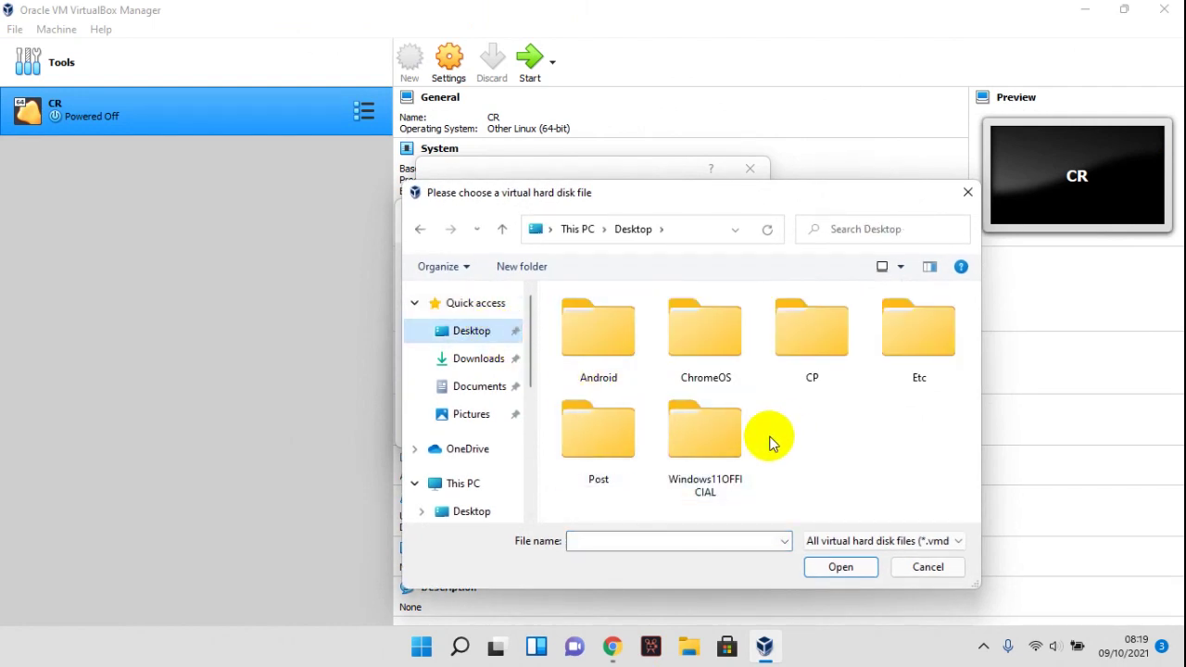
double_click(737, 446)
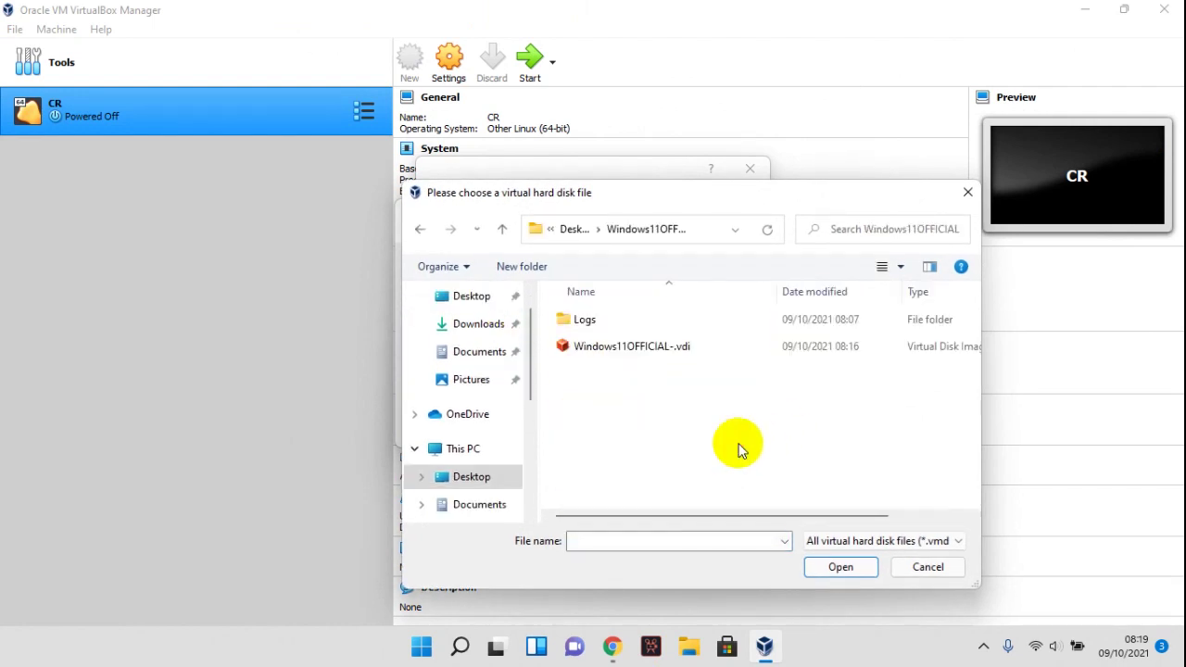
click(640, 348)
click(840, 565)
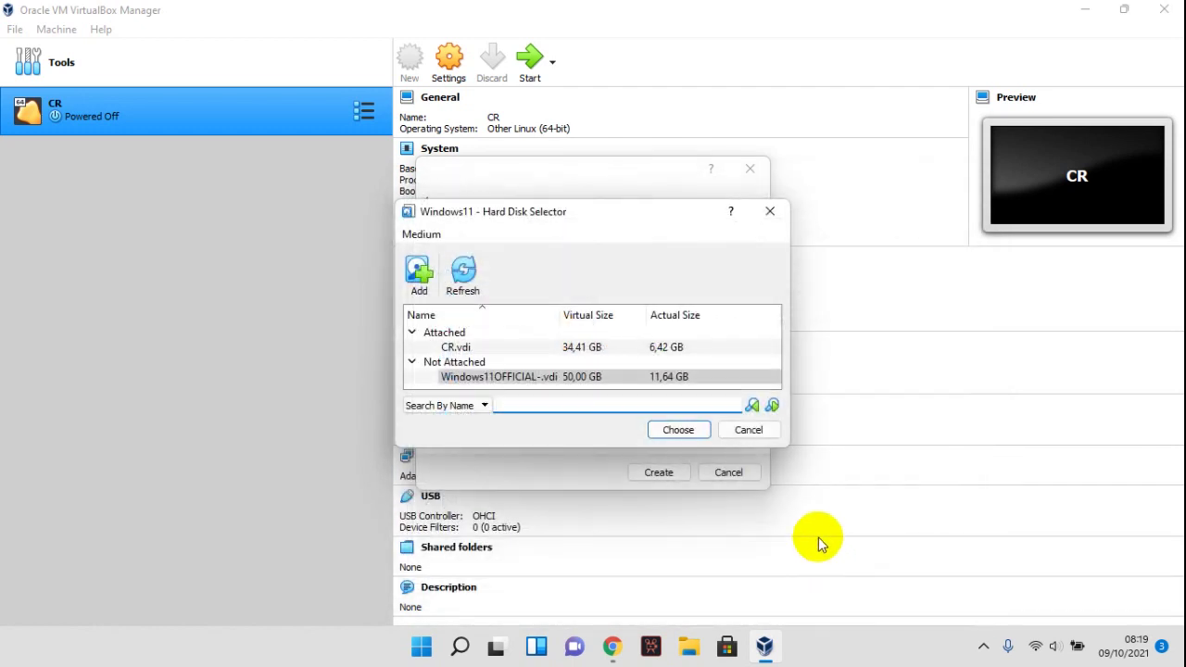
click(671, 428)
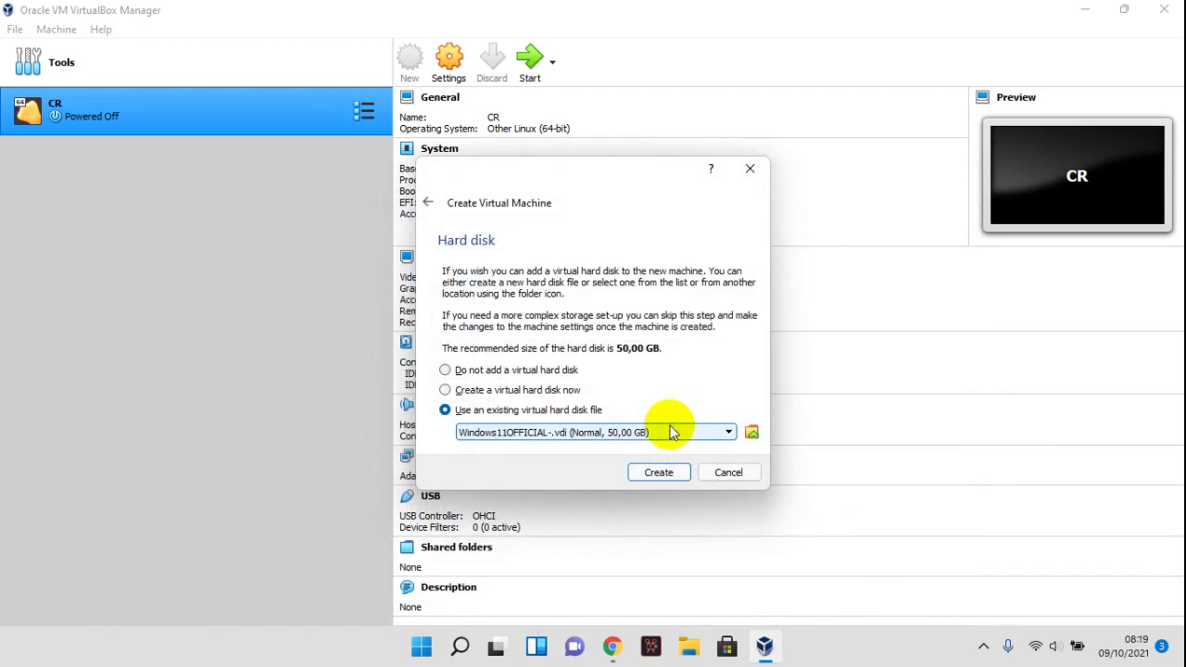
click(664, 473)
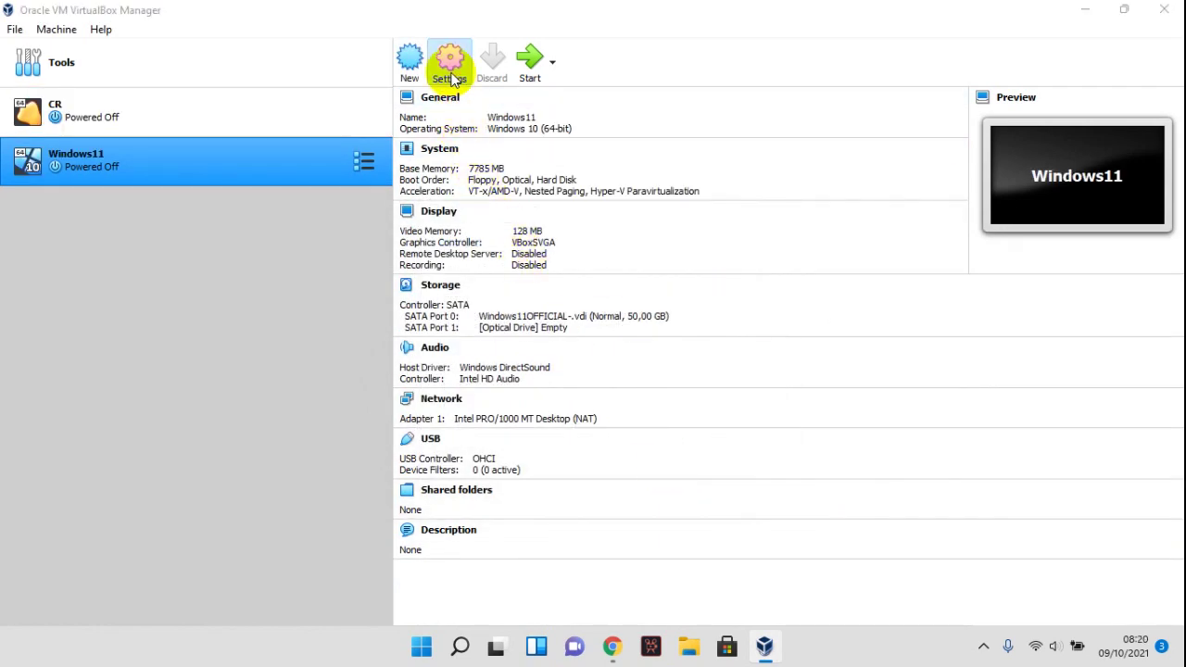
Set the Windows11 machine's processor count to 4 in its system settings and review the acceleration and motherboard options
click(451, 78)
click(393, 160)
click(523, 159)
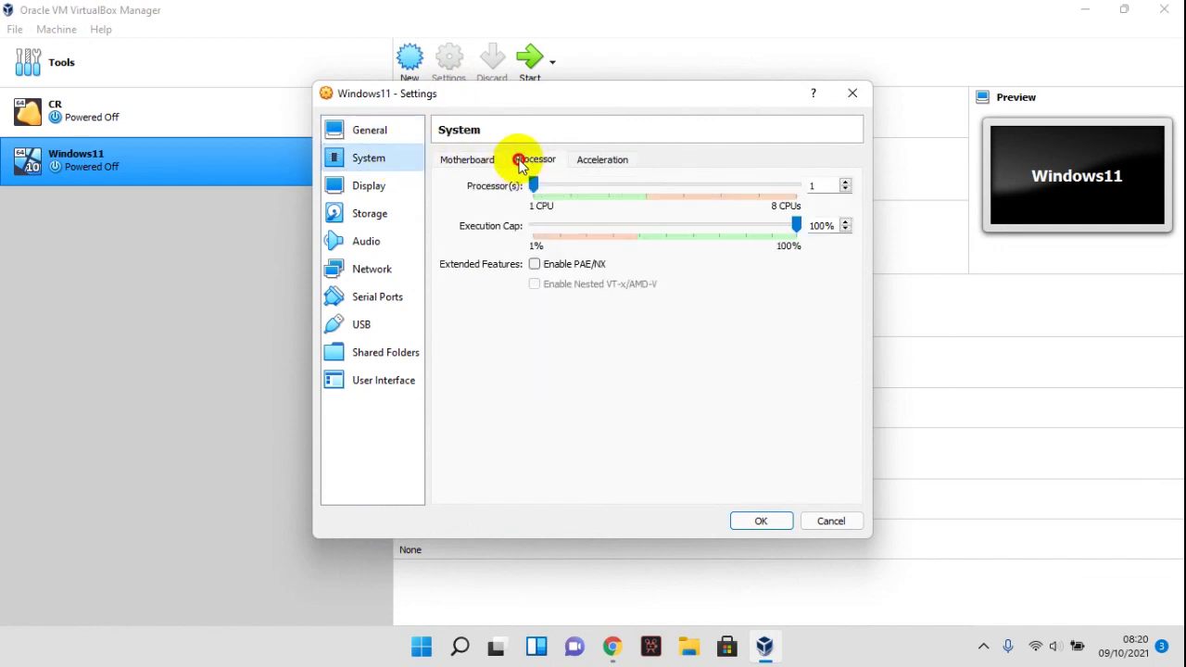
drag(549, 190, 641, 190)
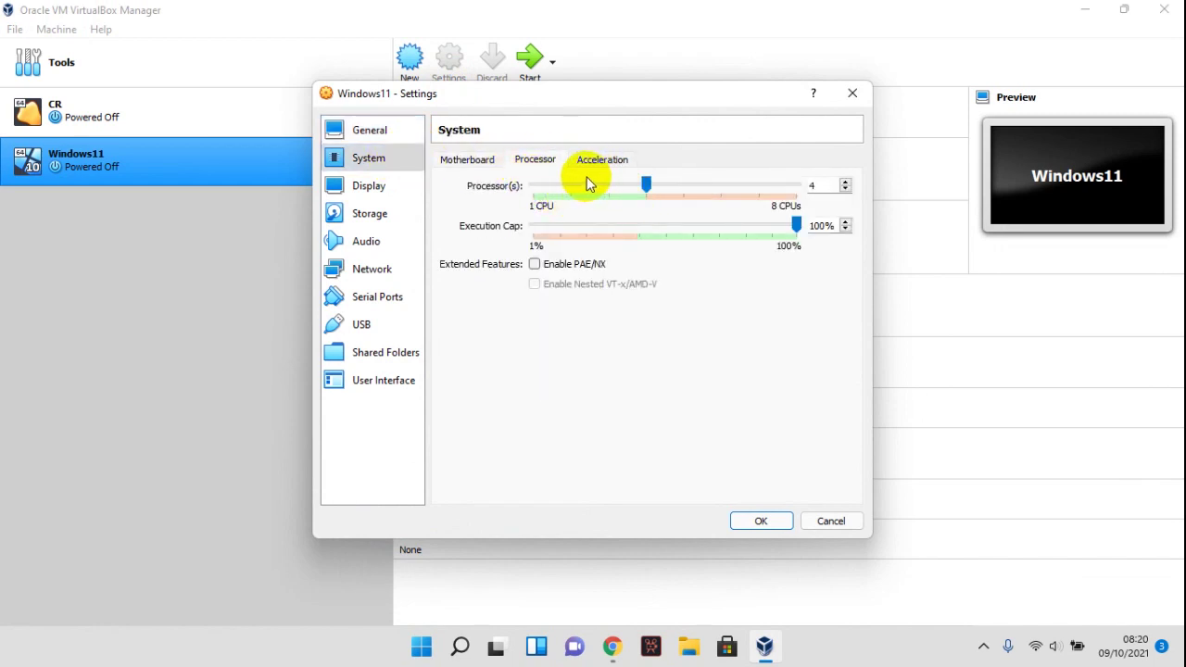
click(598, 159)
click(535, 161)
click(449, 160)
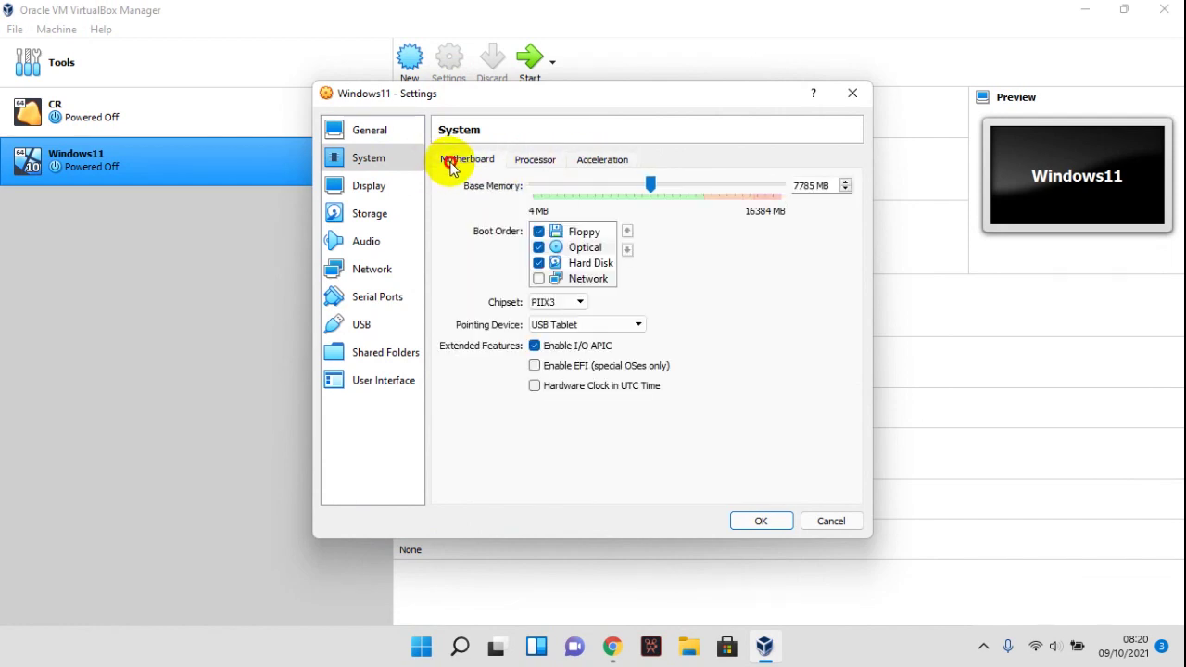
Enable 3D acceleration, raise the video memory to about 243 MB, and review the remote display and recording options
click(371, 186)
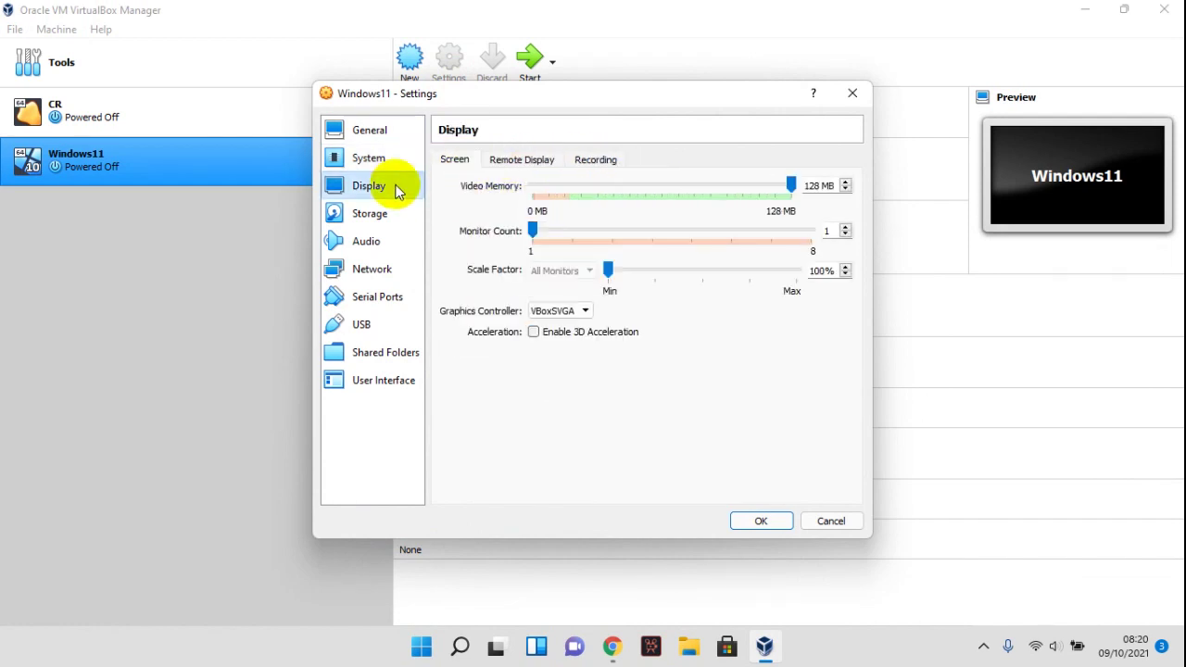
click(559, 335)
drag(664, 188, 776, 196)
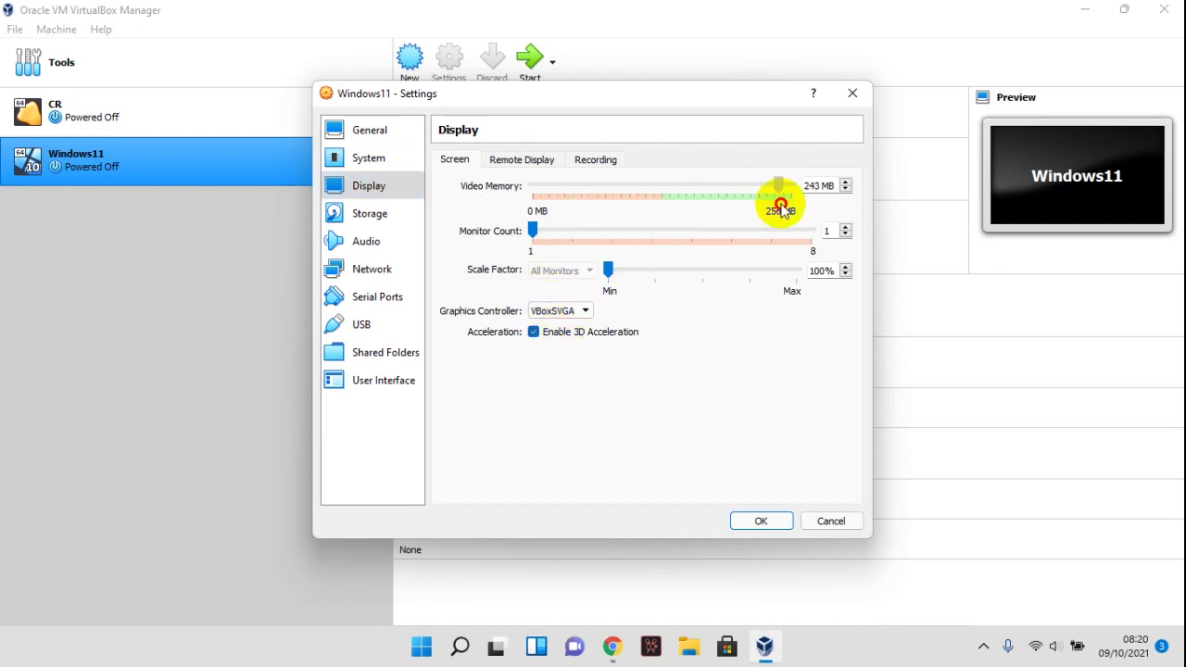
click(510, 162)
click(582, 161)
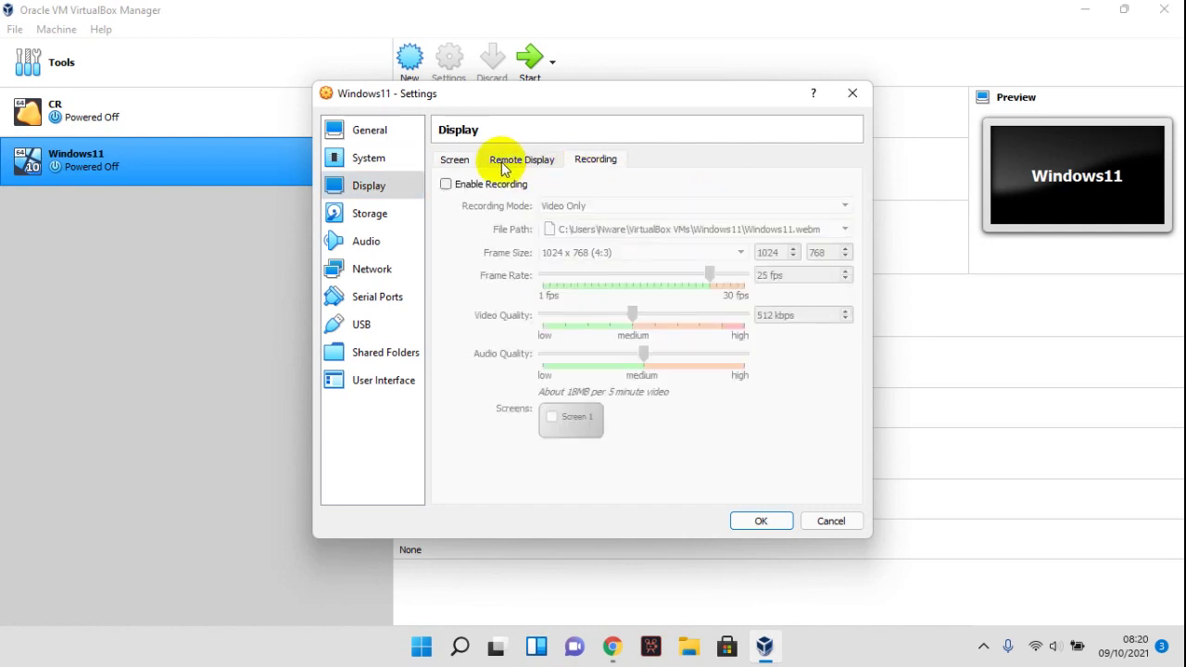
Review the Windows11 machine's screen, storage, system and general settings, and save the configuration
click(456, 160)
click(367, 215)
click(370, 193)
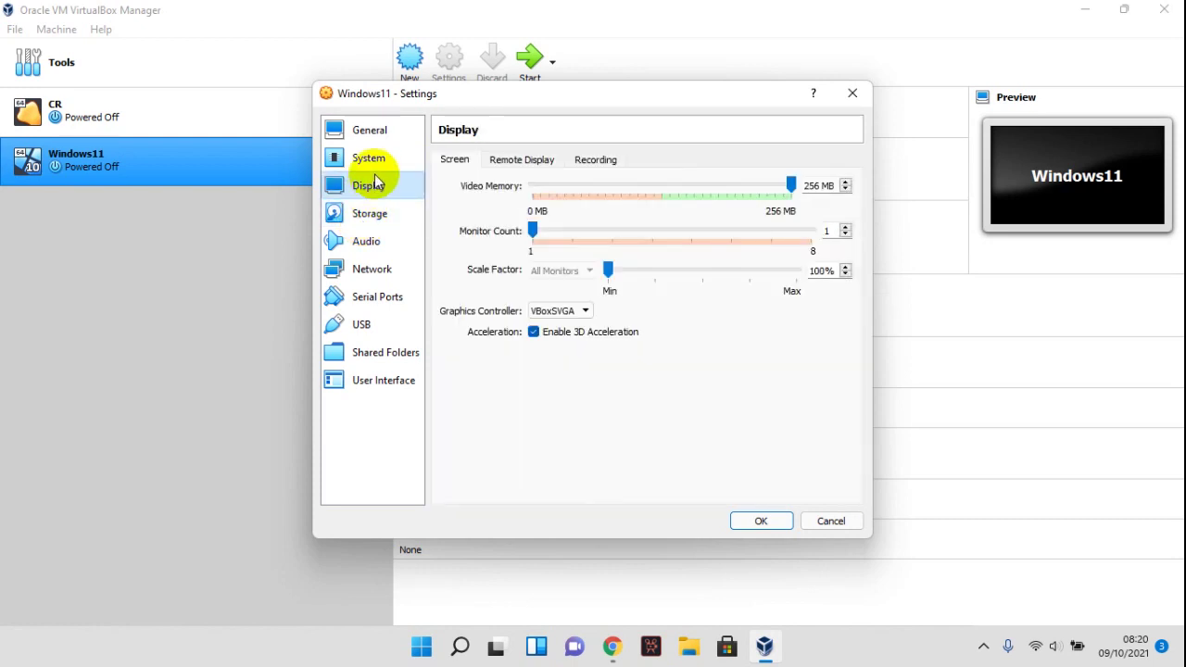
click(374, 159)
click(377, 135)
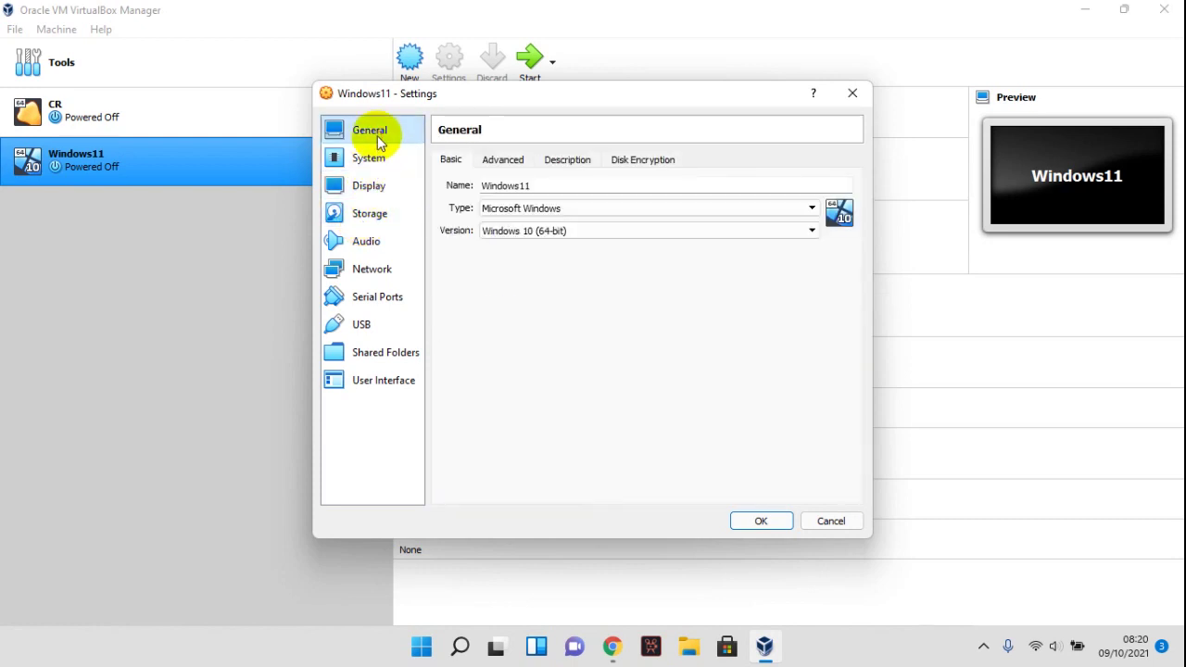
click(756, 522)
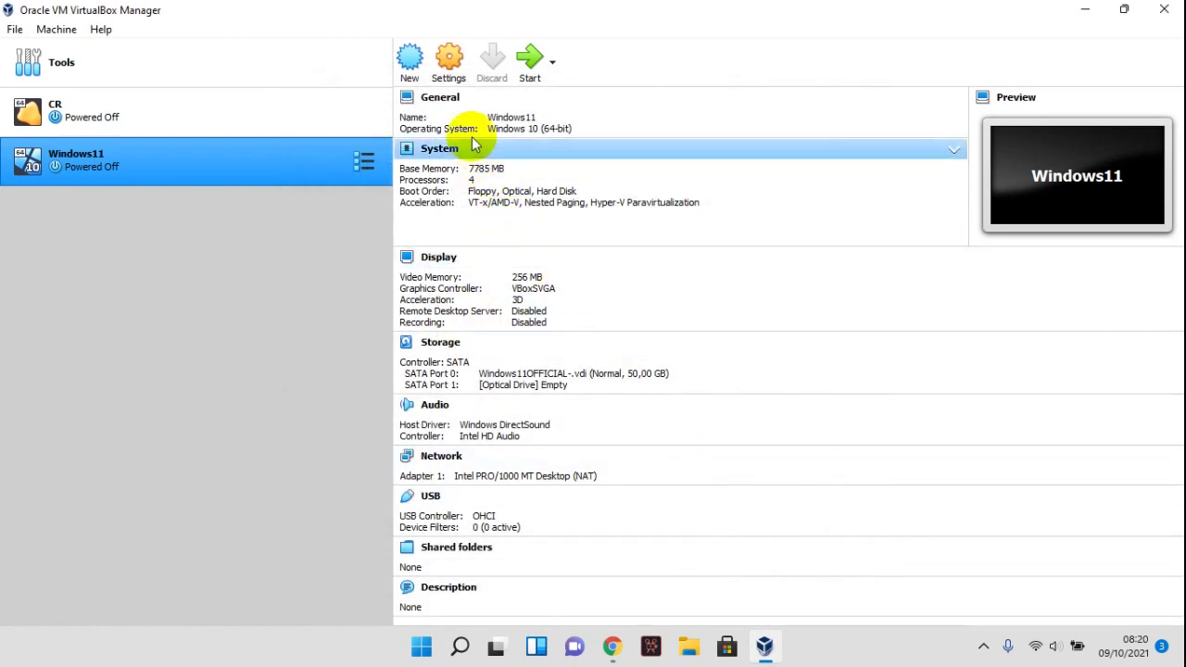
Start the Windows11 virtual machine, dismiss the keyboard capture notice and maximize its window while it boots
click(526, 63)
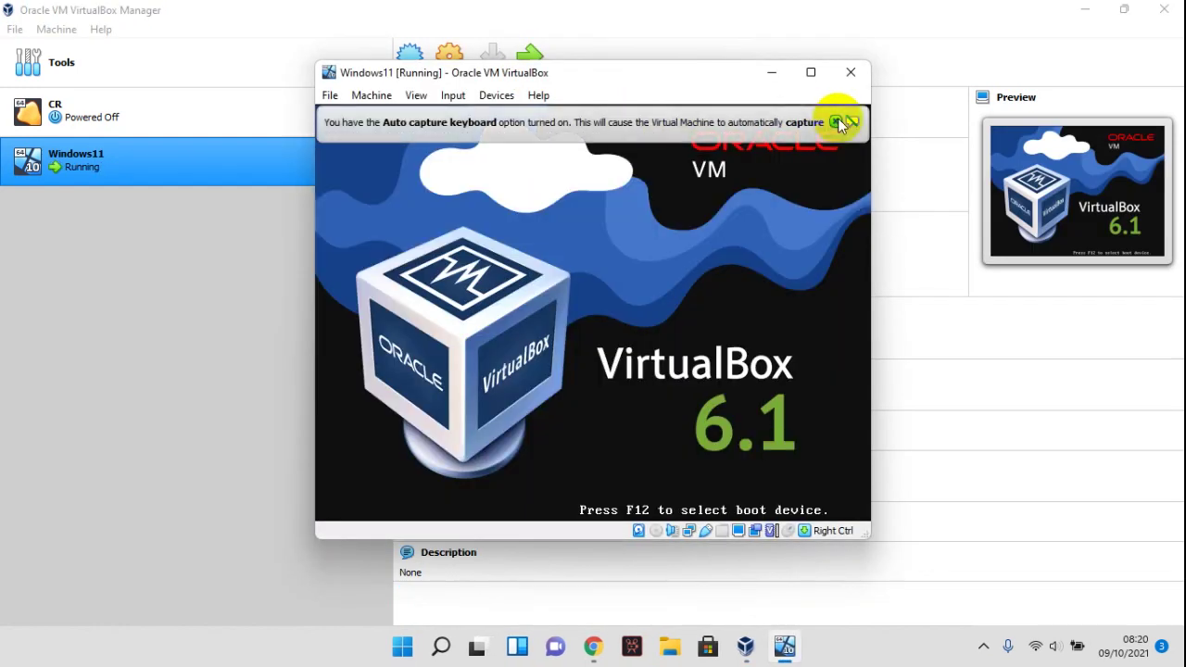
click(835, 121)
click(812, 73)
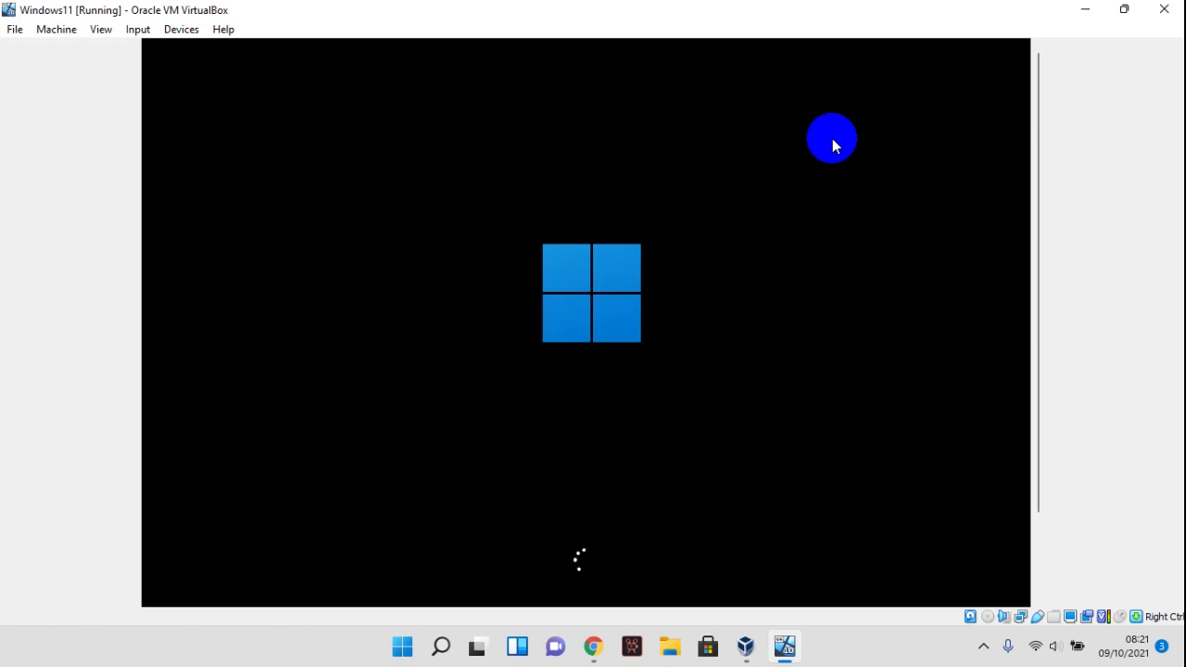
click(880, 654)
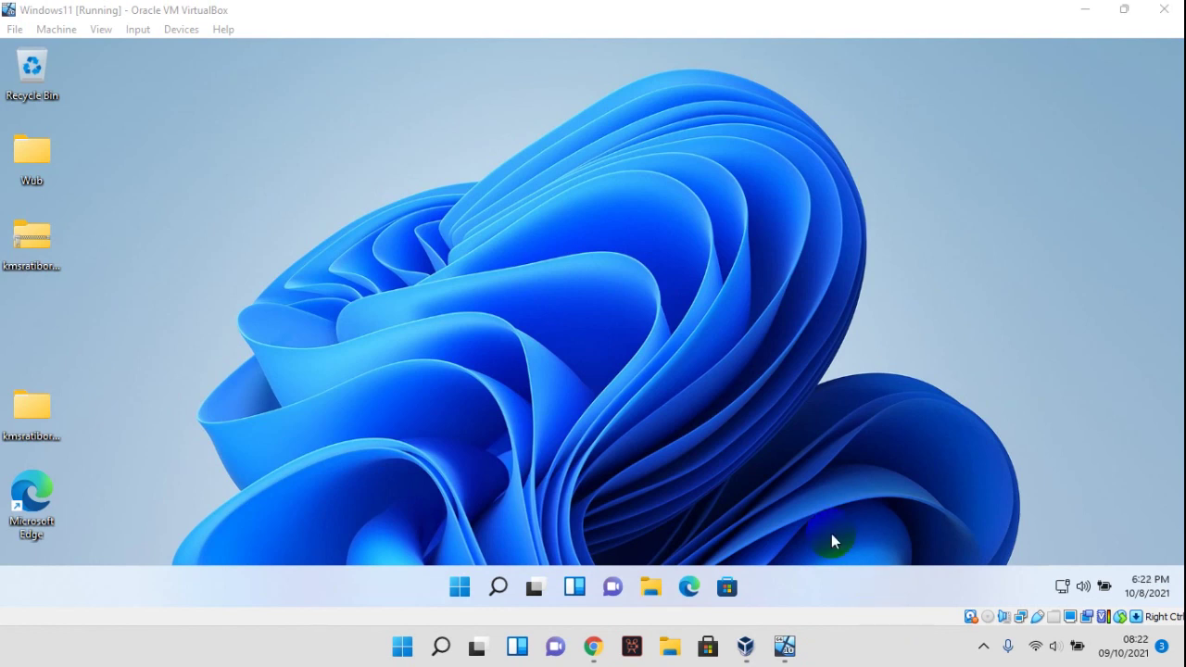
Examine the guest Windows 11 system's Start menu and File Explorer's Quick access view, closing File Explorer after each look
click(463, 586)
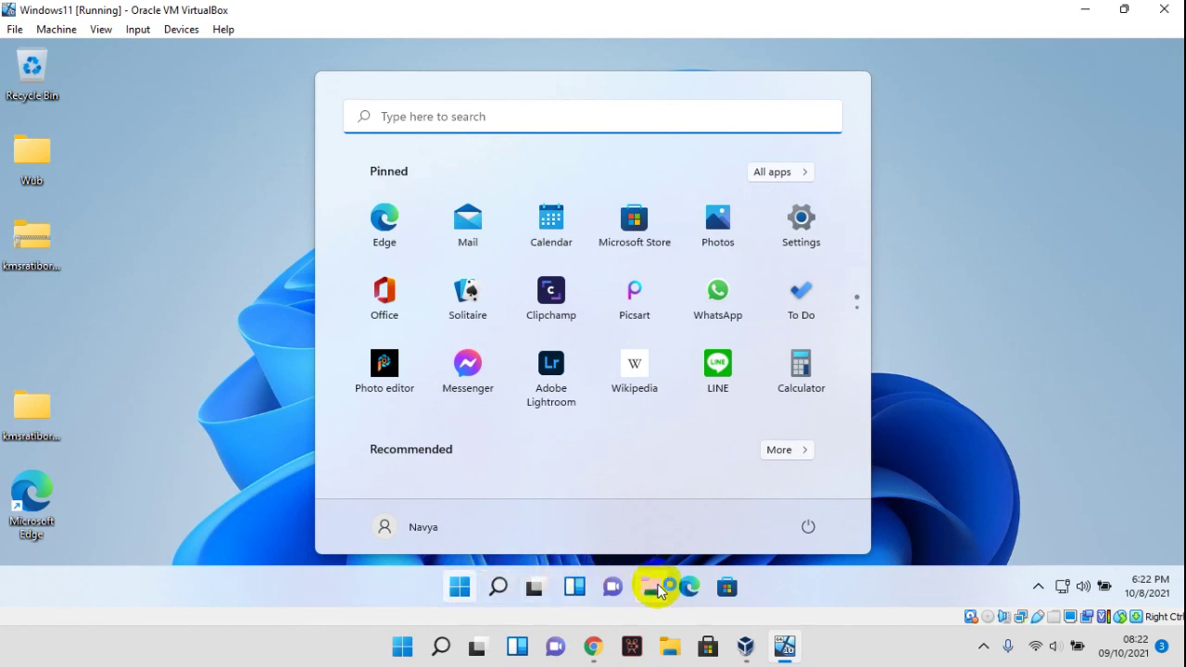
click(609, 394)
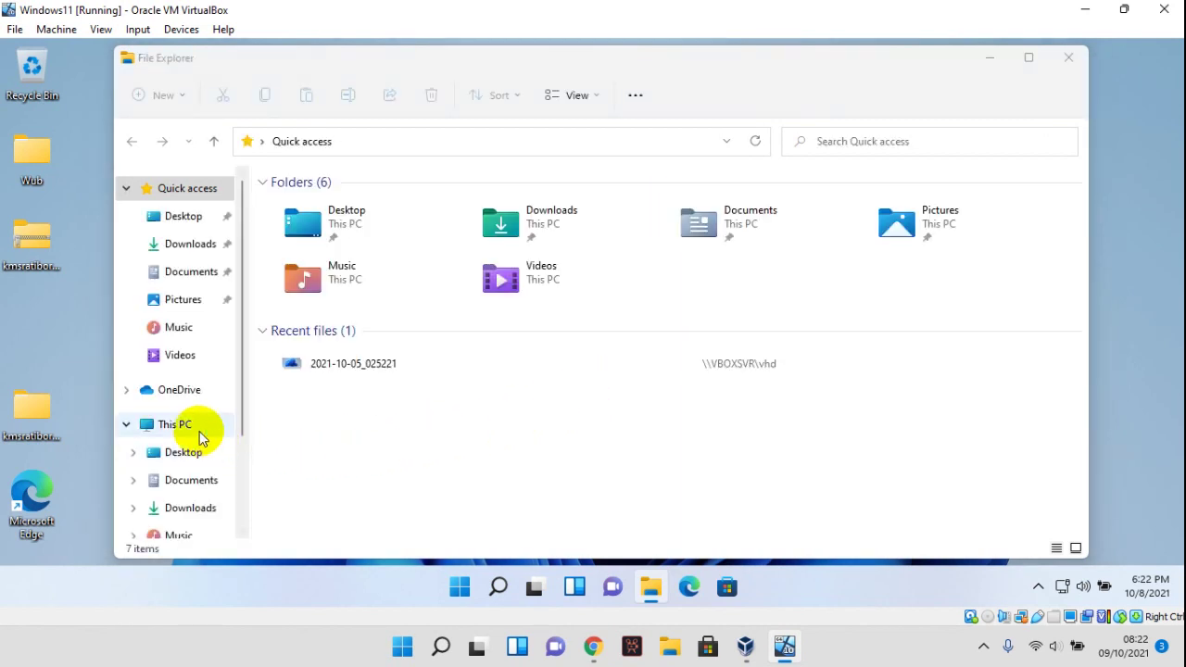
click(1068, 57)
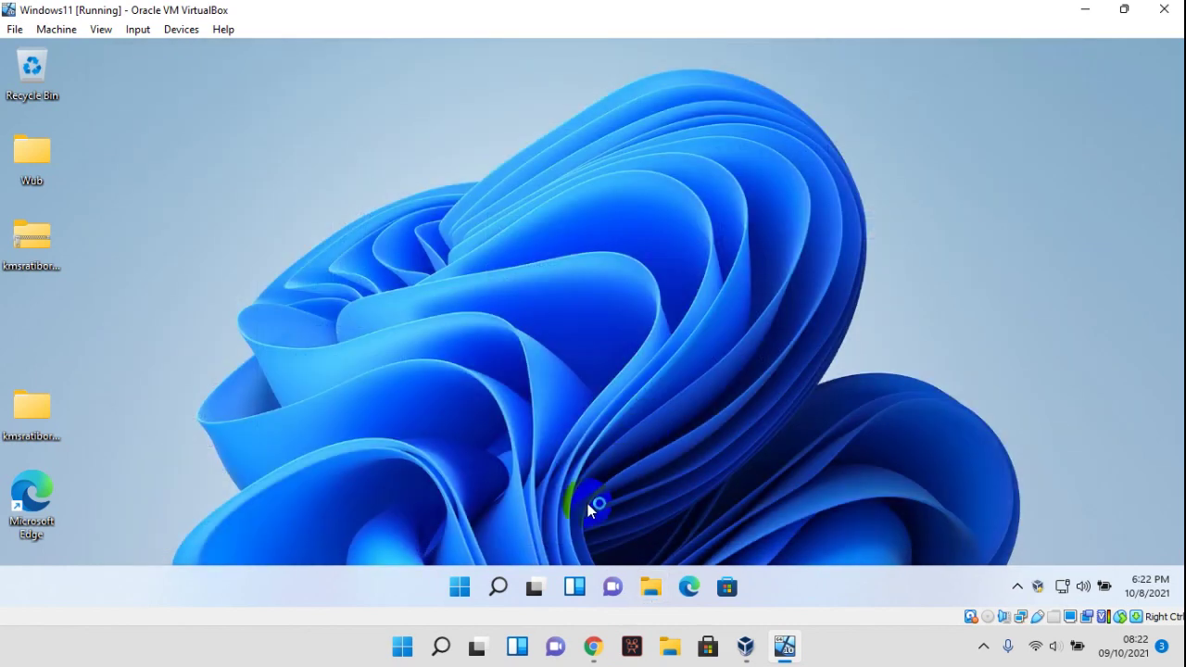
click(650, 594)
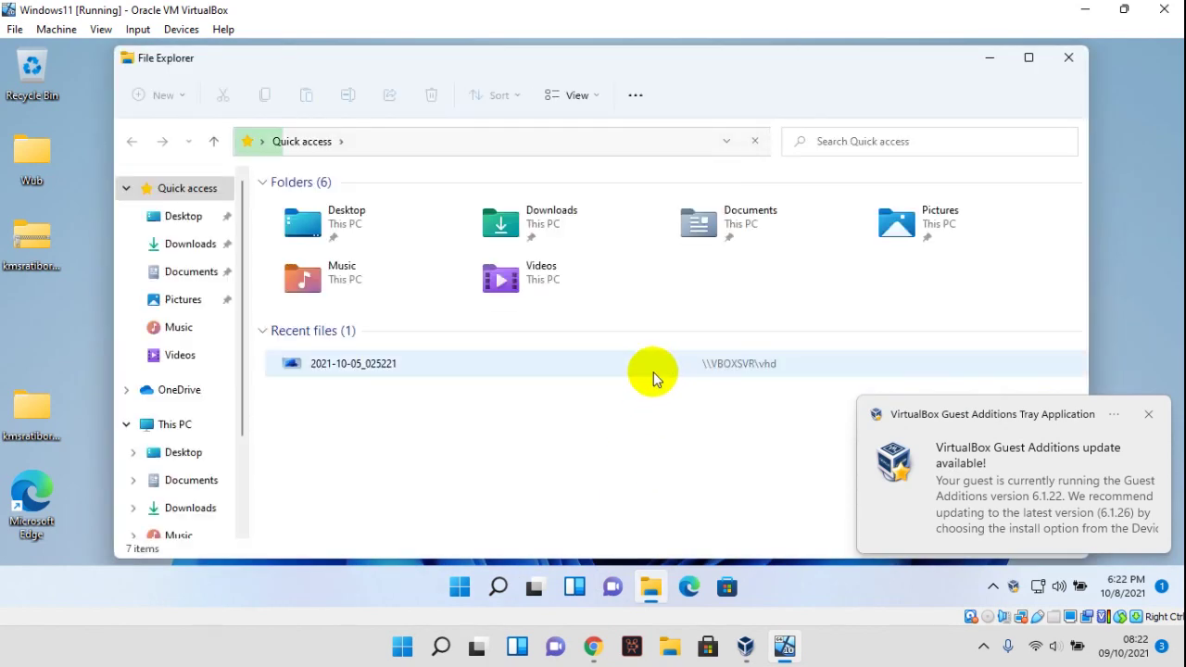
click(1068, 58)
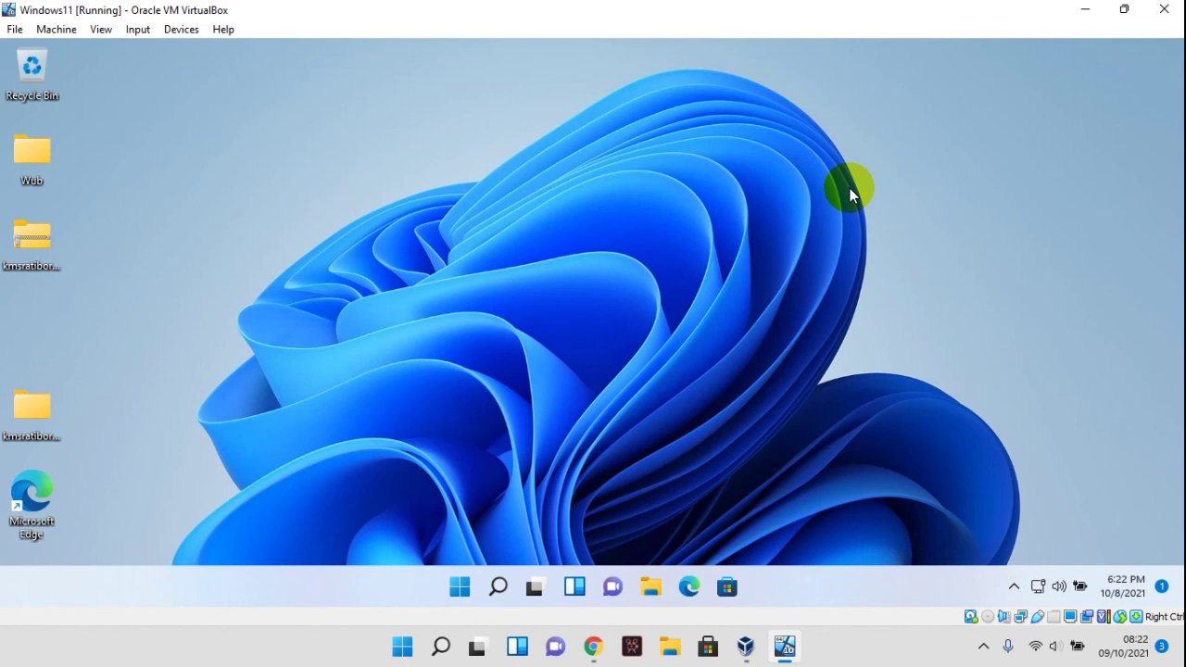
click(873, 655)
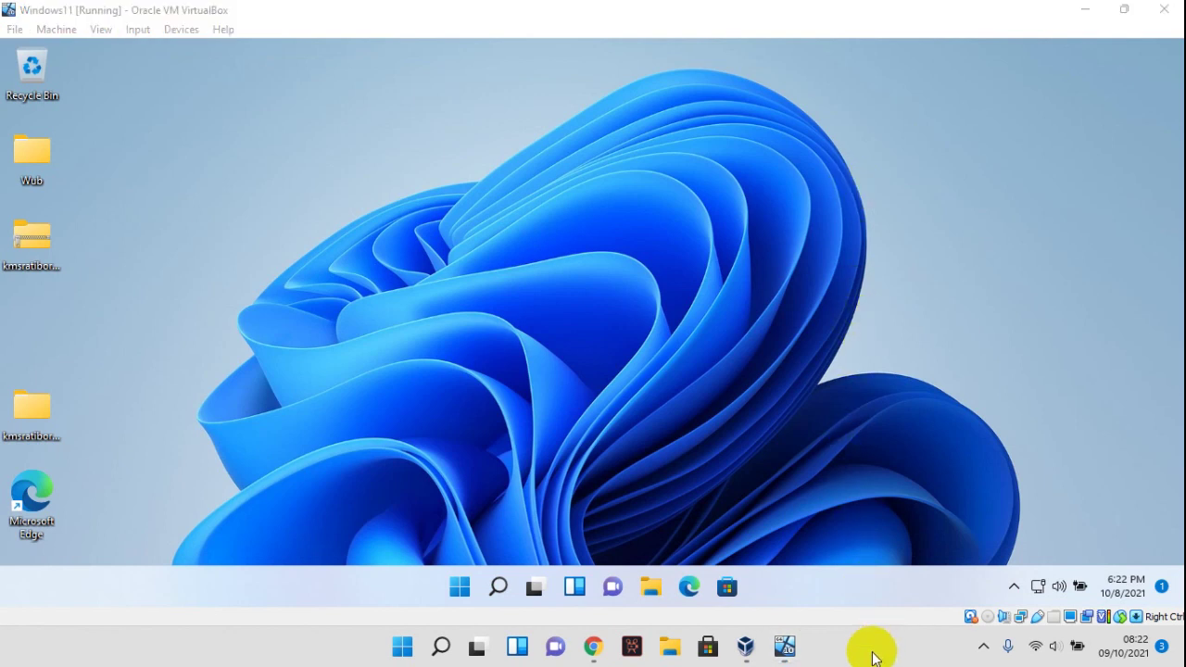